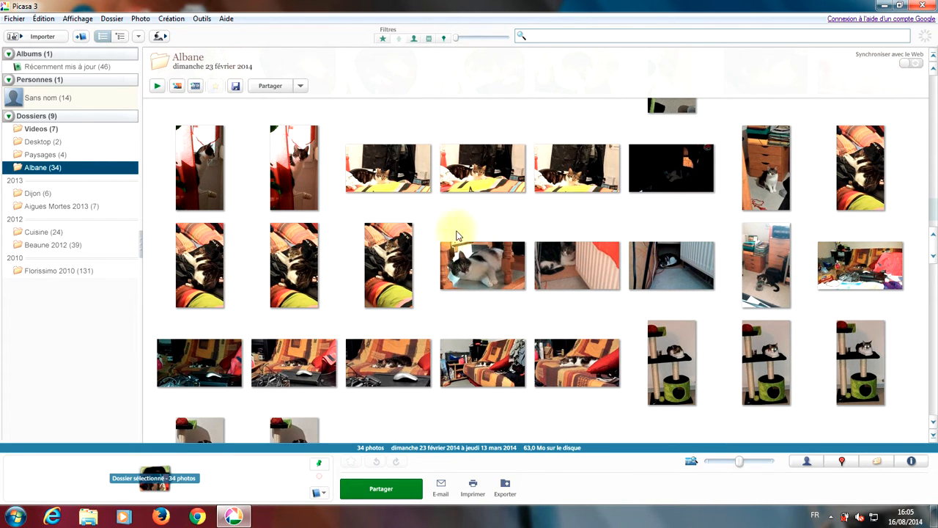
Hold two cat photos from the Albane folder and two photos from Aigues Mortes 2013 in the selection tray
left_click(490, 269)
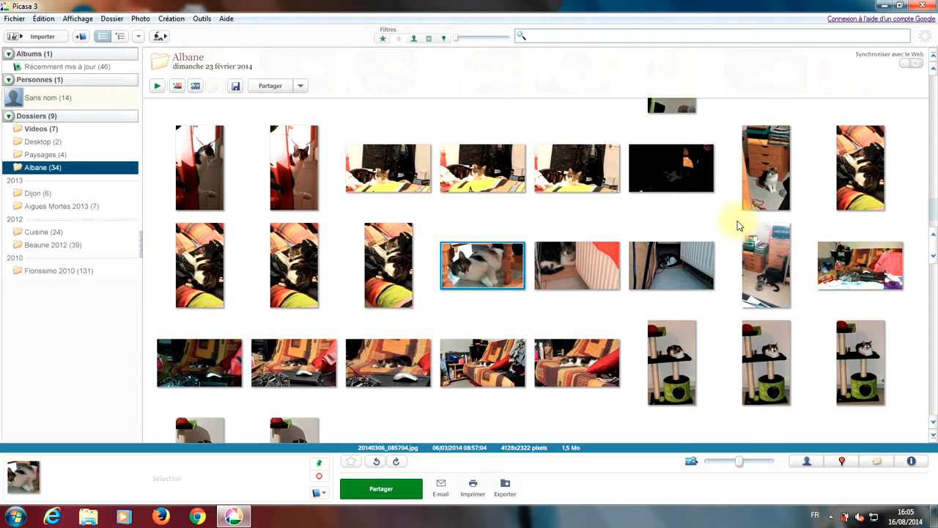
left_click(758, 203, "ctrl")
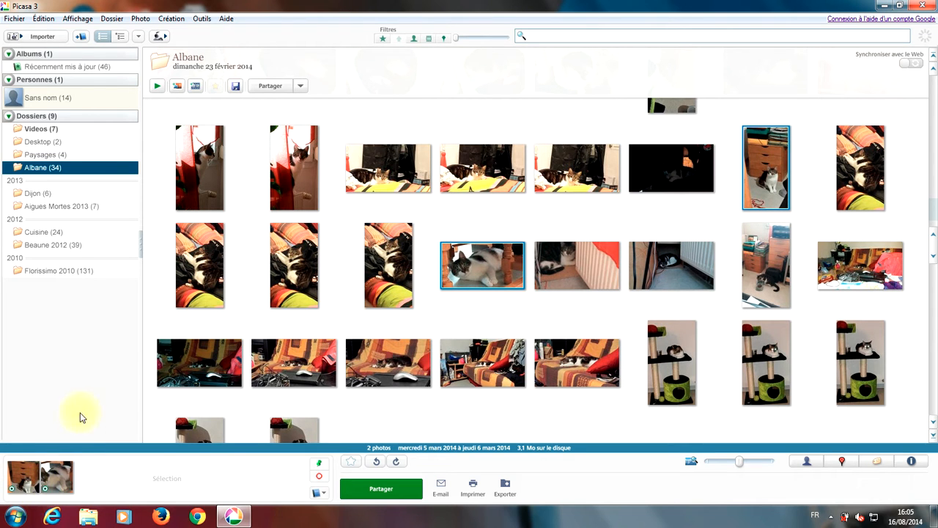
left_click(61, 209)
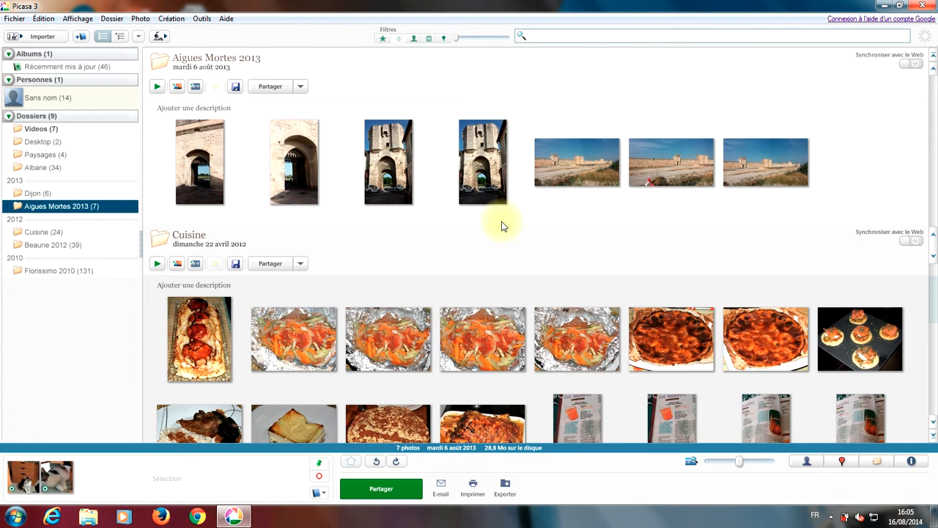
left_click(487, 181)
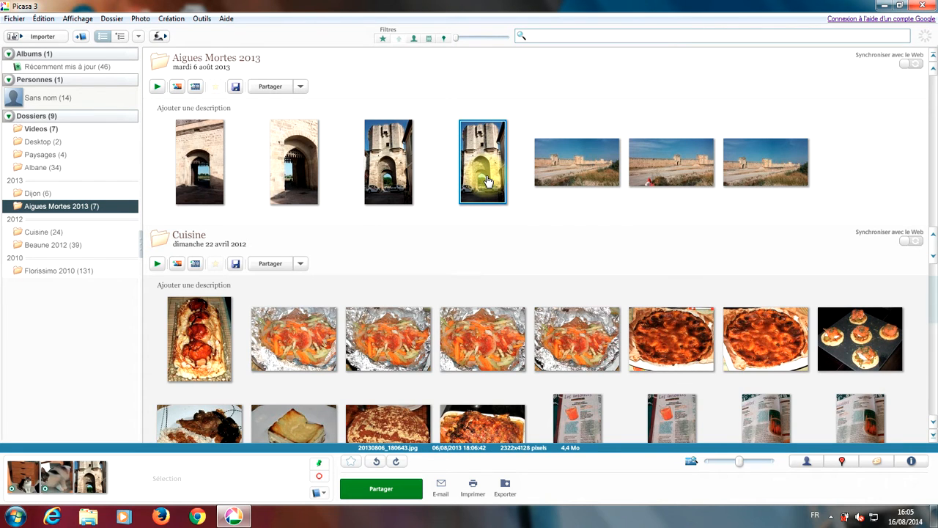
left_click(576, 174, "ctrl")
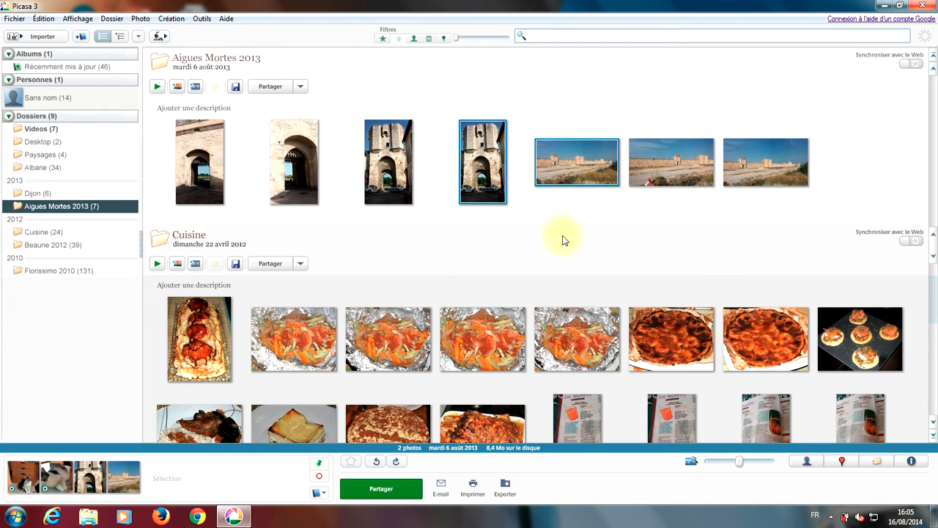
left_click(319, 466)
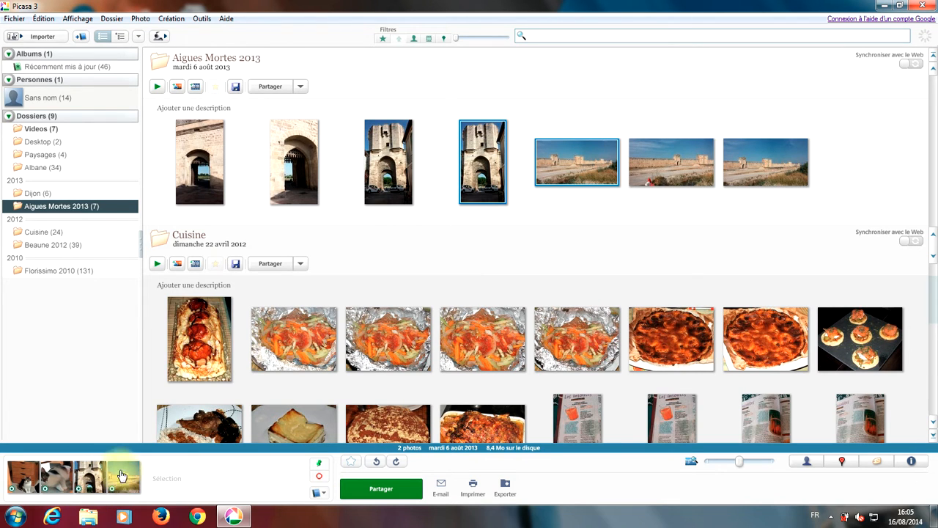
Add the canapé photo from the Cuisine folder and three photos from Beaune 2012 to the held selection
left_click(52, 235)
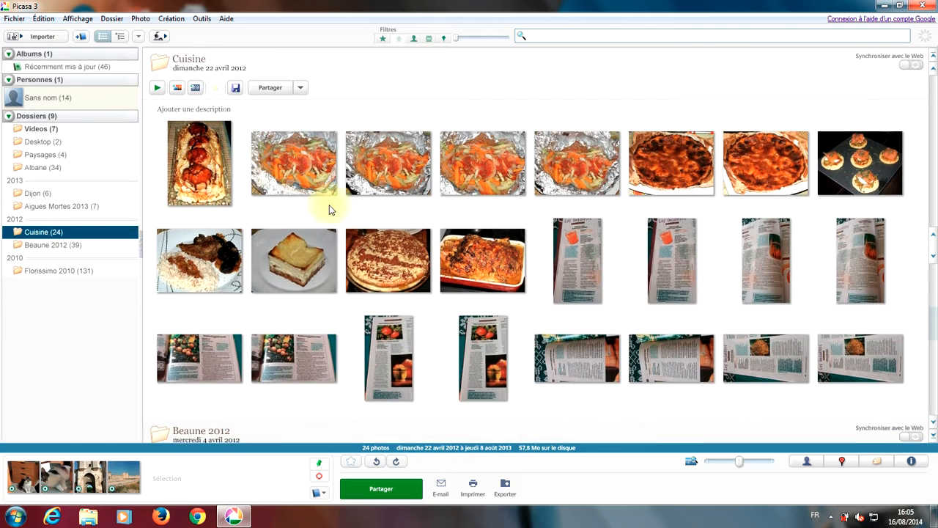
left_click(844, 187)
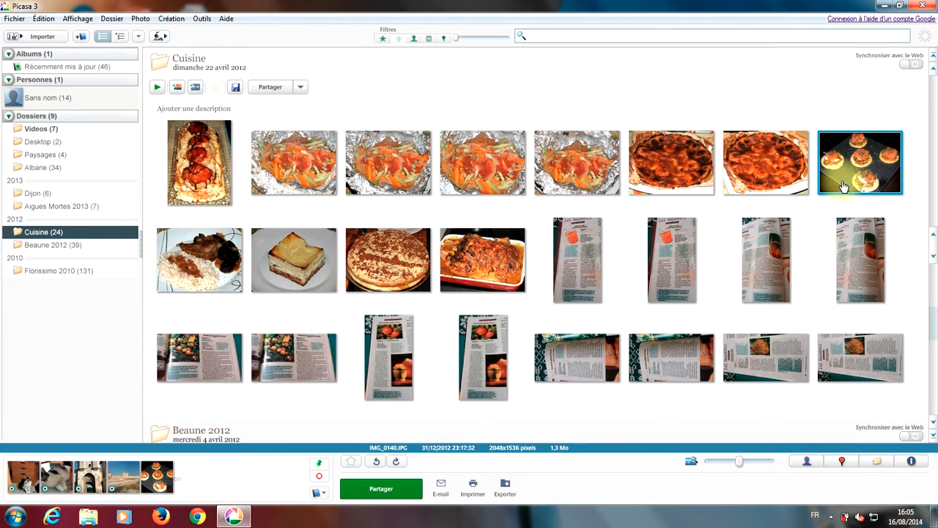
left_click(53, 247)
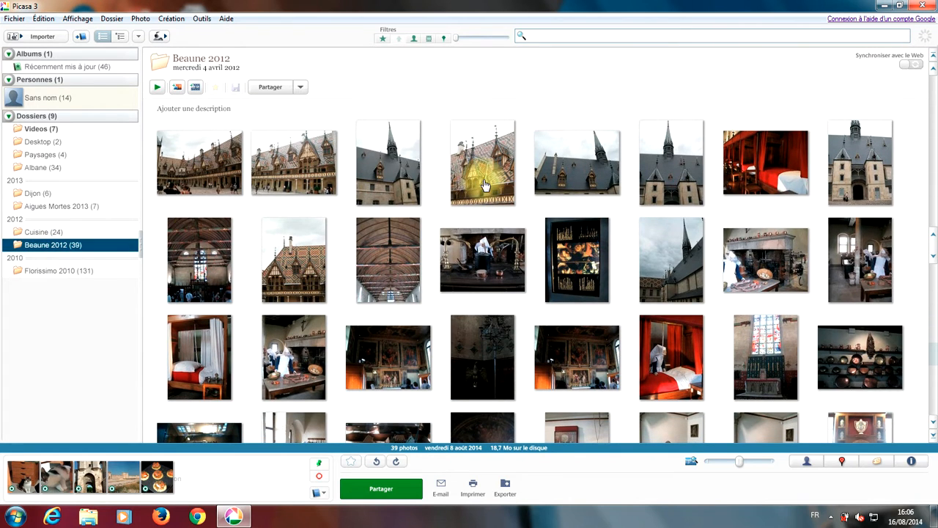
left_click(400, 183)
left_click(675, 354, "ctrl")
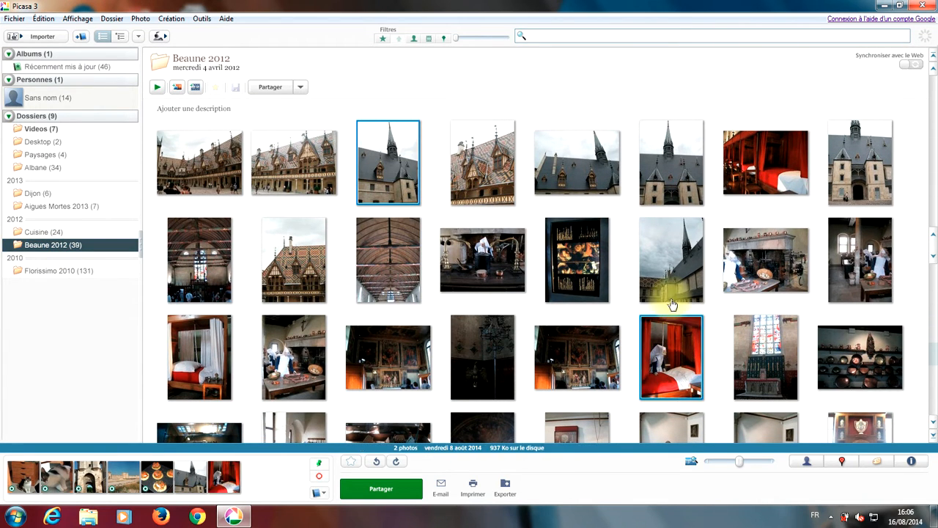
scroll(673, 308, "down", 2)
left_click(590, 415, "ctrl")
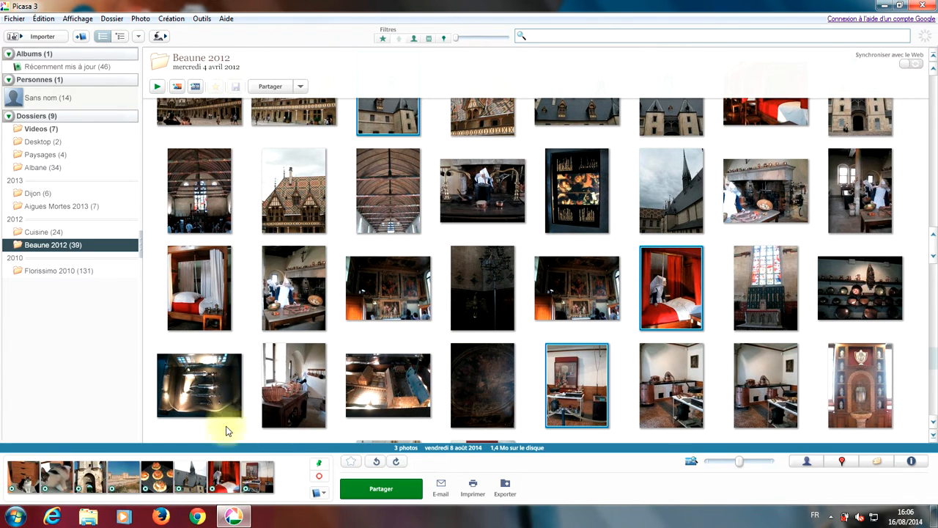
Create a photo montage from the held photos, briefly revisit the photo library and return to the montage
left_click(171, 19)
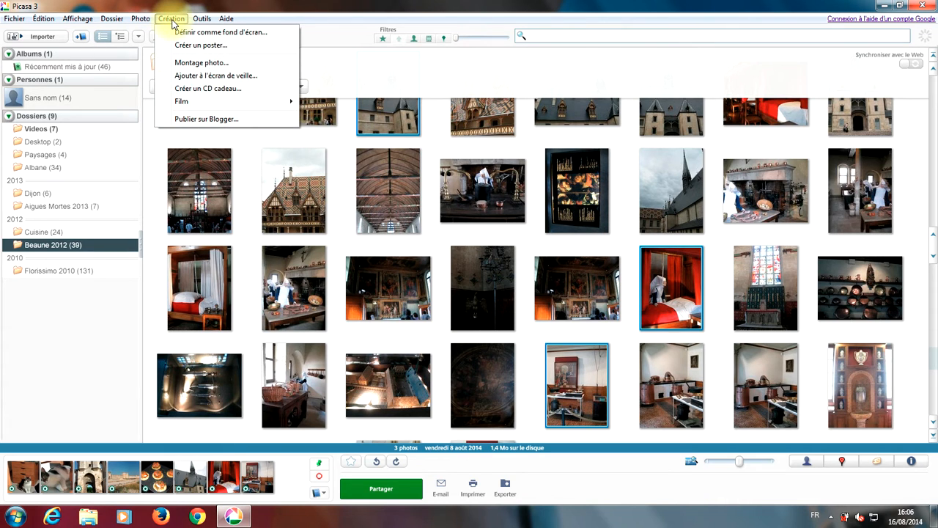
left_click(202, 64)
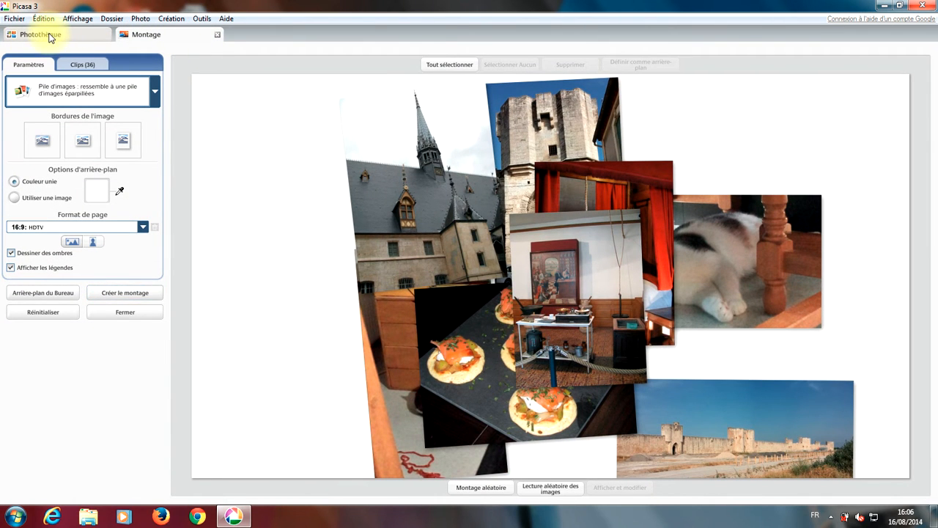
left_click(50, 37)
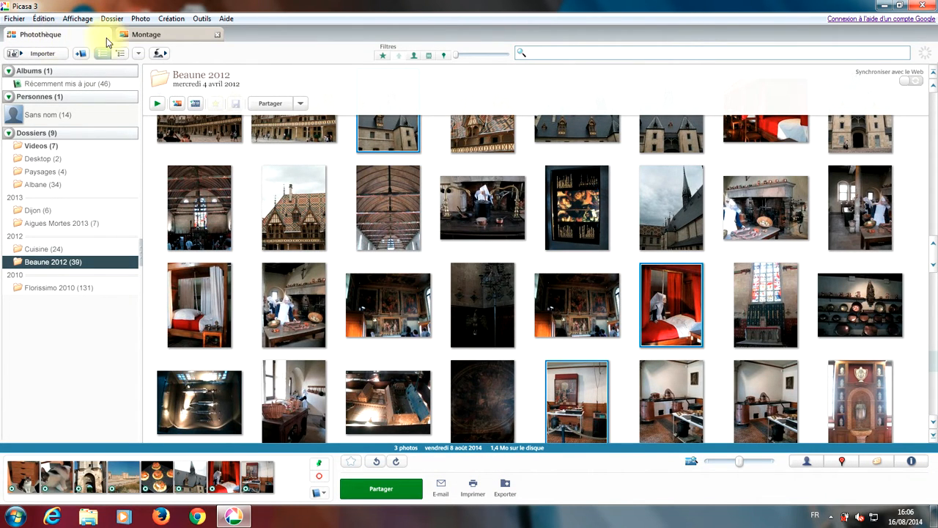
left_click(147, 35)
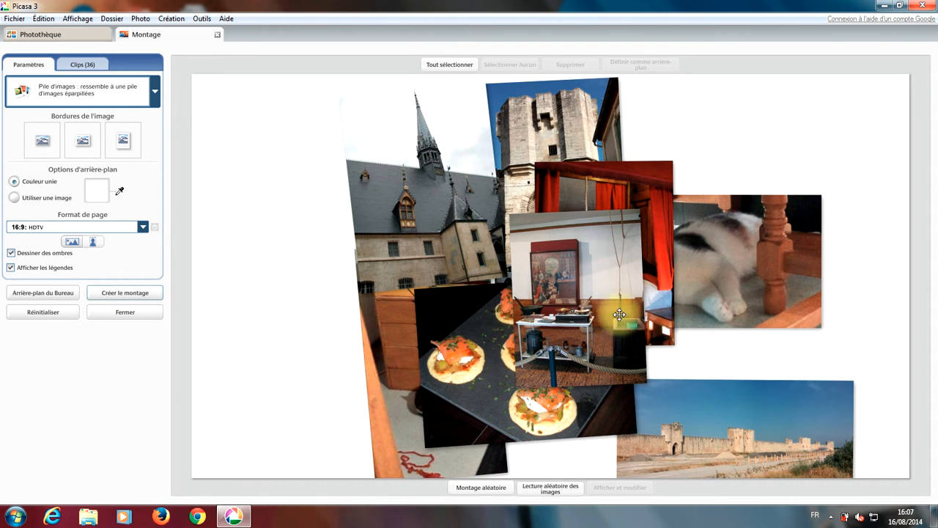
Place the slate-roof photo at the montage's upper left and the kitchen-table photo at its upper right, rotating and enlarging both
left_click(457, 217)
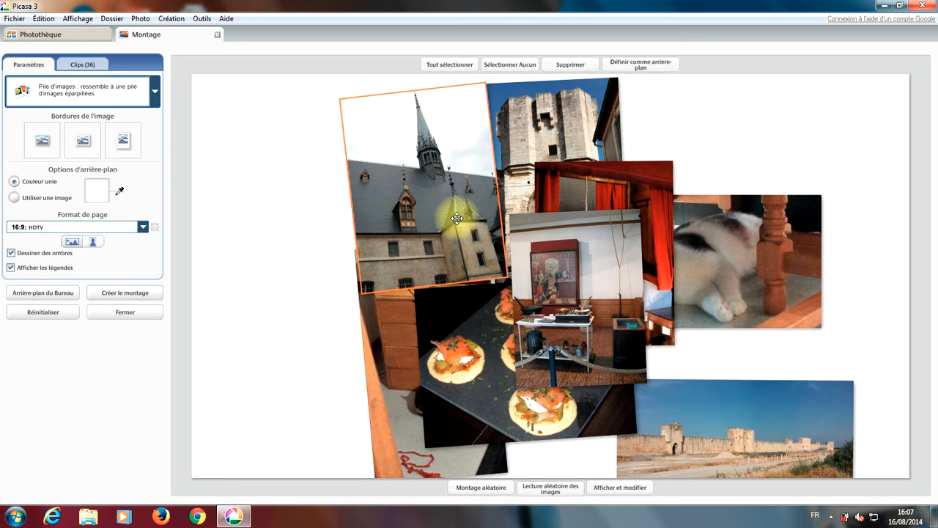
left_click_drag(457, 218, 278, 198)
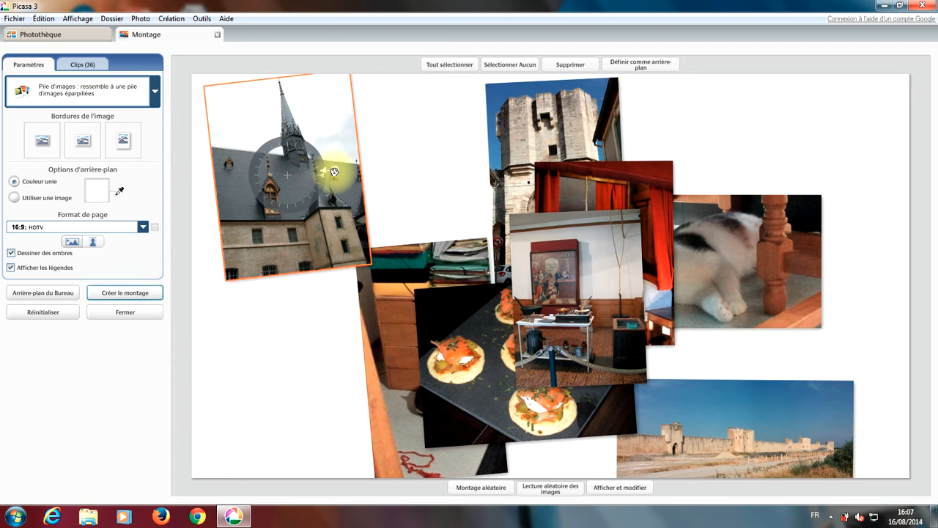
left_click_drag(334, 172, 357, 144)
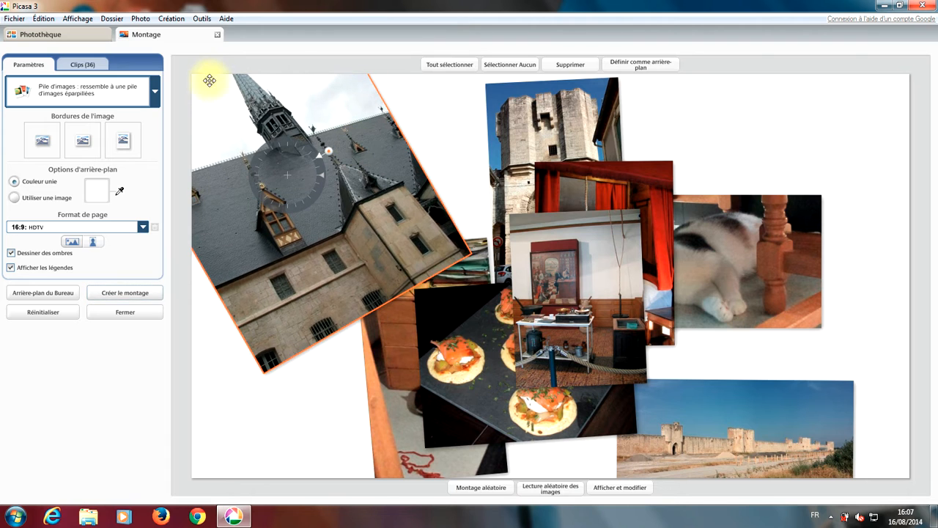
mouse_move(220, 133)
left_mouse_down()
mouse_move(230, 230)
mouse_move(329, 217)
mouse_move(247, 168)
mouse_move(220, 129)
mouse_move(230, 130)
left_mouse_up()
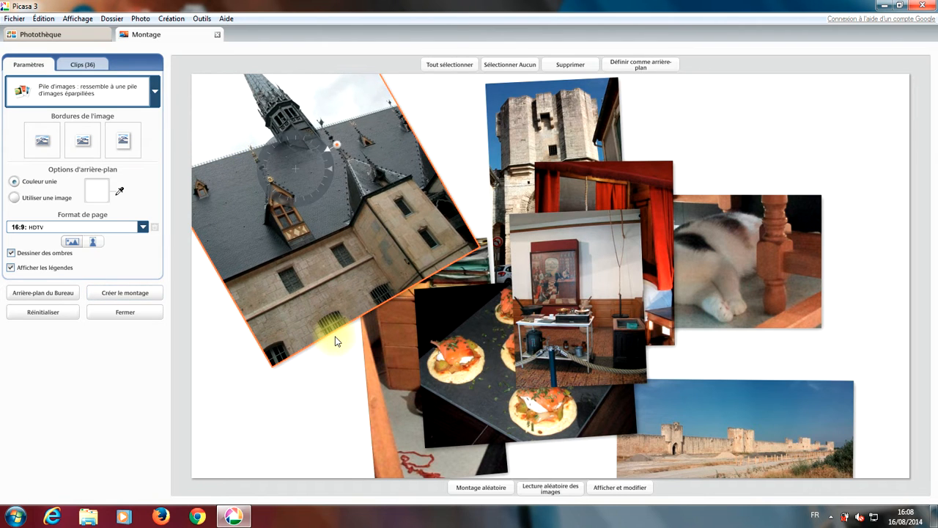
left_click_drag(566, 314, 736, 173)
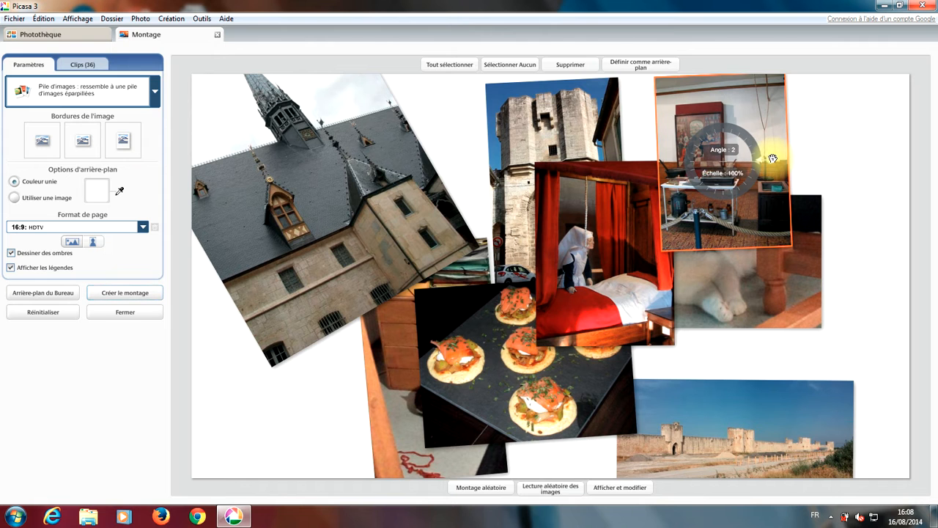
left_click_drag(772, 158, 875, 165)
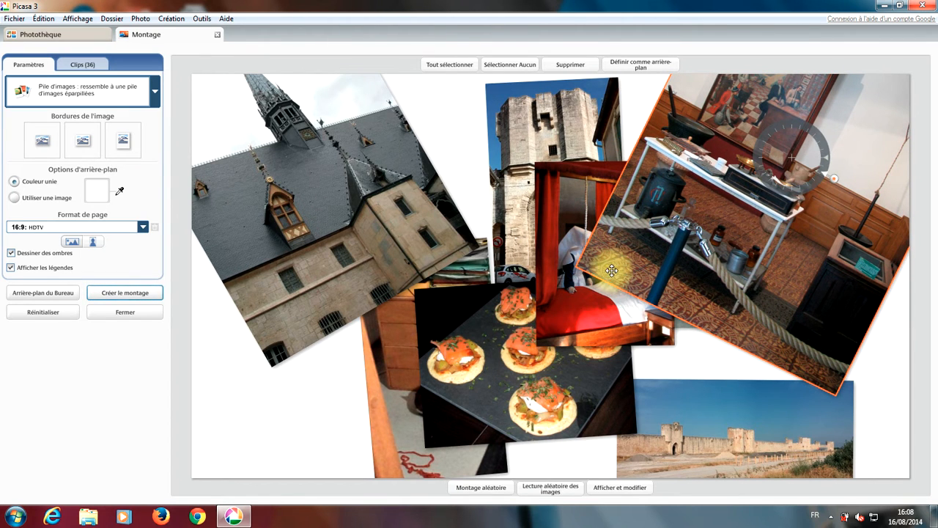
Bring the red-curtained bed photo in front of the other pictures, enlarge it and reposition it at the montage's lower centre-right
mouse_move(570, 306)
left_mouse_down()
mouse_move(548, 306)
mouse_move(567, 304)
left_mouse_up()
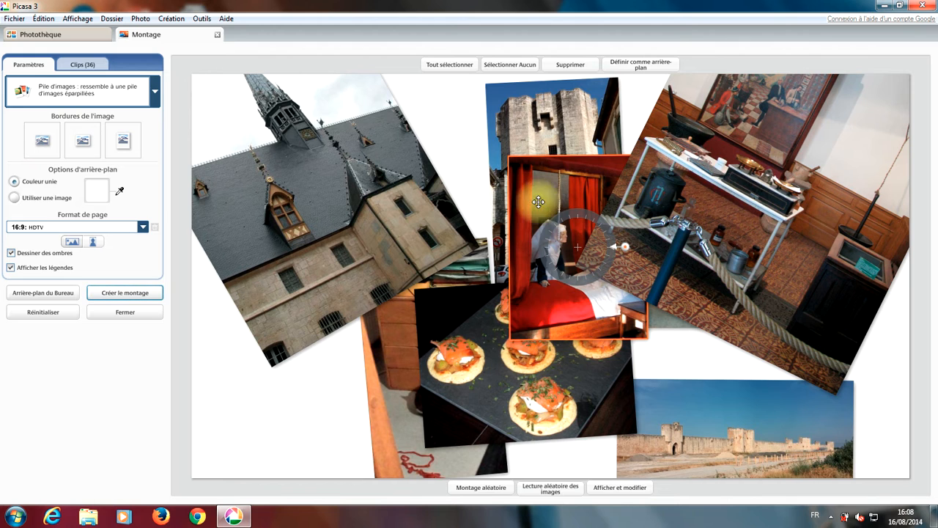
right_click(557, 299)
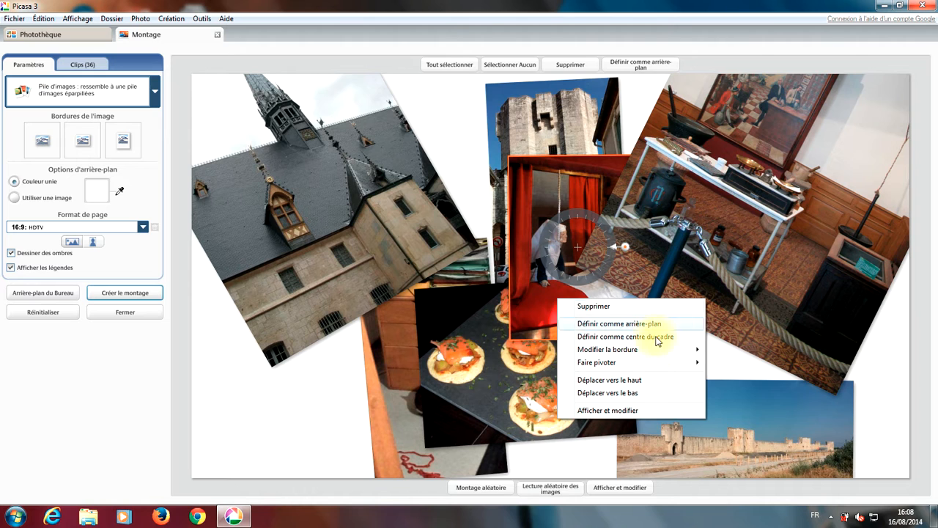
left_click(613, 381)
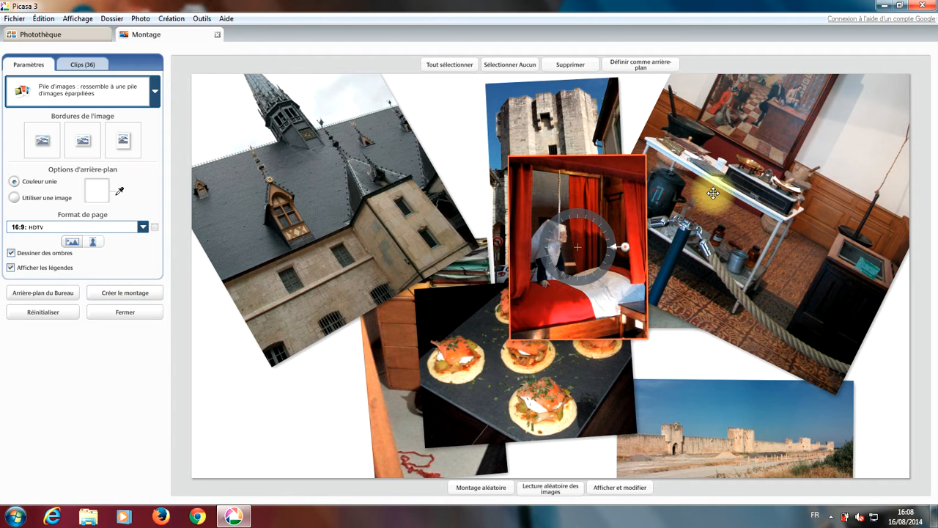
mouse_move(634, 246)
left_mouse_down()
mouse_move(659, 273)
mouse_move(639, 240)
mouse_move(648, 247)
left_mouse_up()
left_click_drag(638, 280, 666, 326)
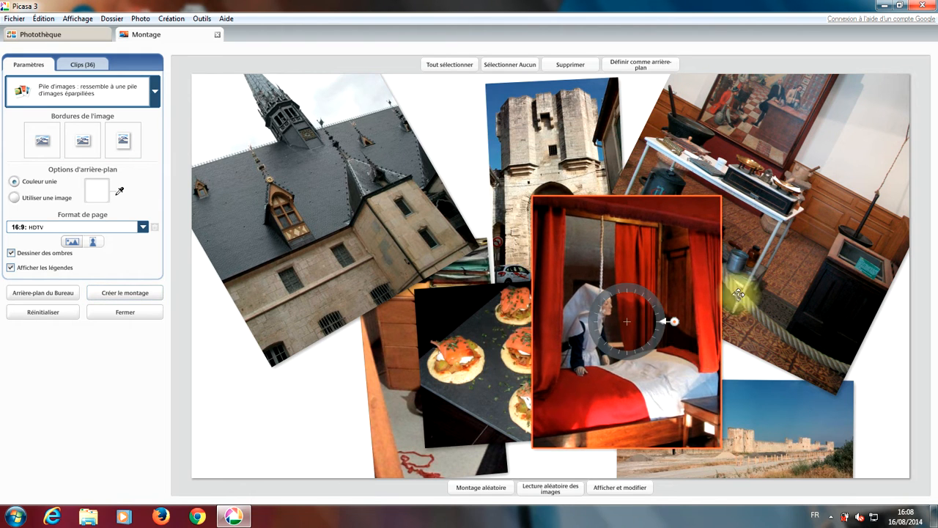
Move the canapé photo to the montage's lower-left corner and shift the seated cat photo slightly upward
left_click_drag(491, 359, 228, 399)
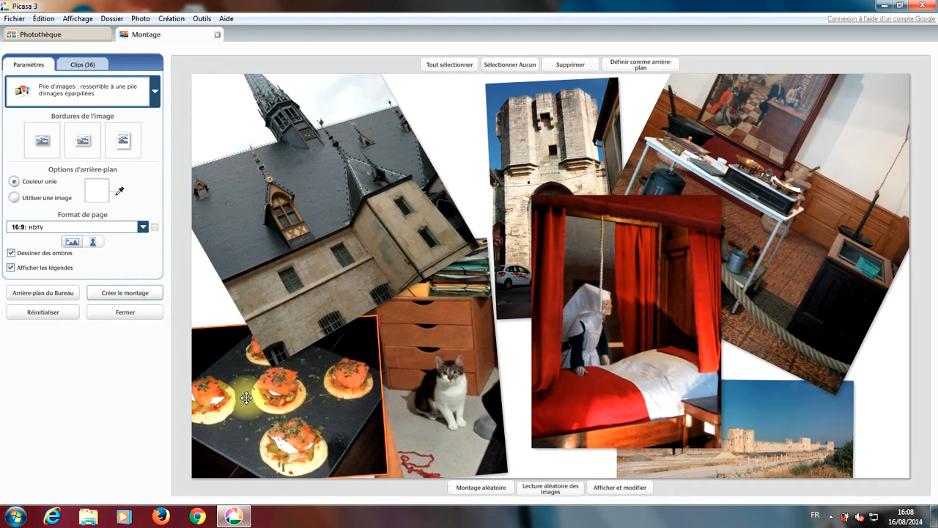
left_click_drag(440, 372, 435, 353)
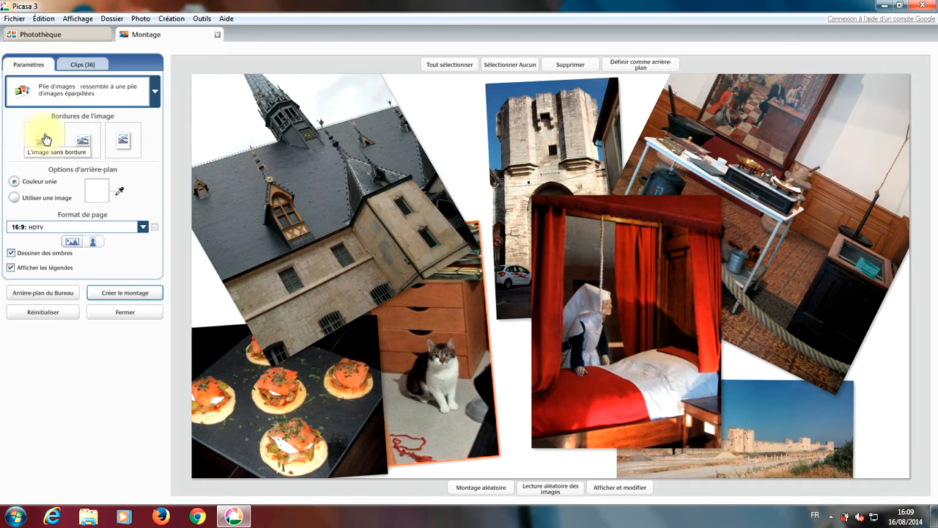
Try the plain white border on the slate-roof photo, give it the Polaroid-style border instead and shift it slightly downward
left_click(344, 170)
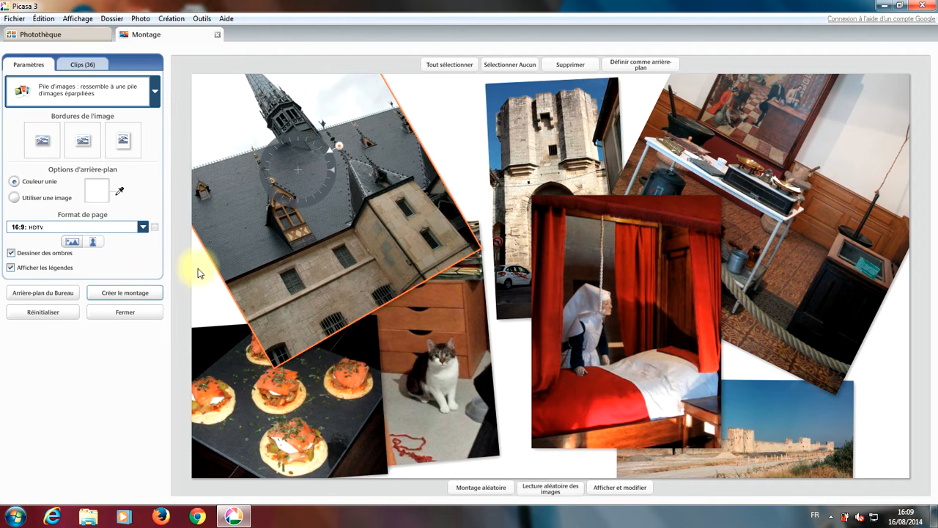
left_click(84, 147)
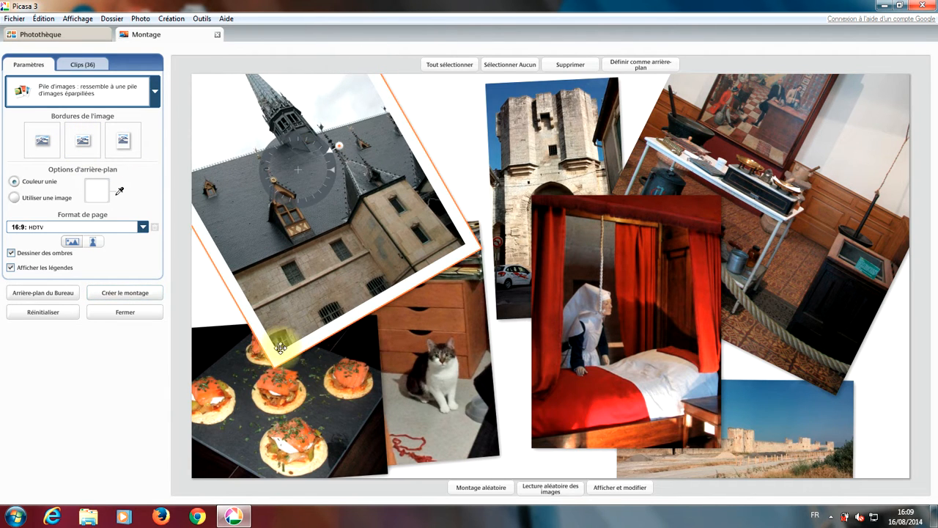
left_click(123, 141)
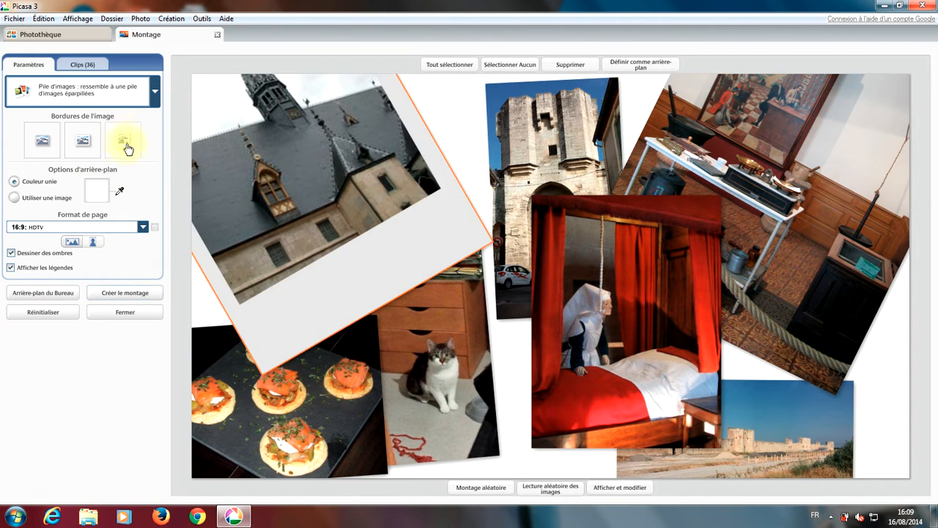
left_click_drag(367, 198, 377, 218)
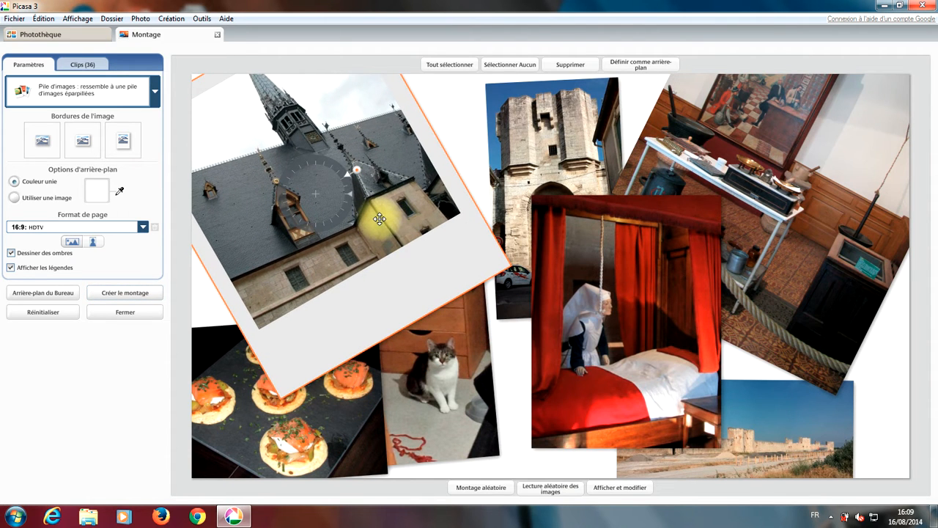
Give the red-curtained bed photo a plain white border, comparing it with the borderless style
left_click(623, 263)
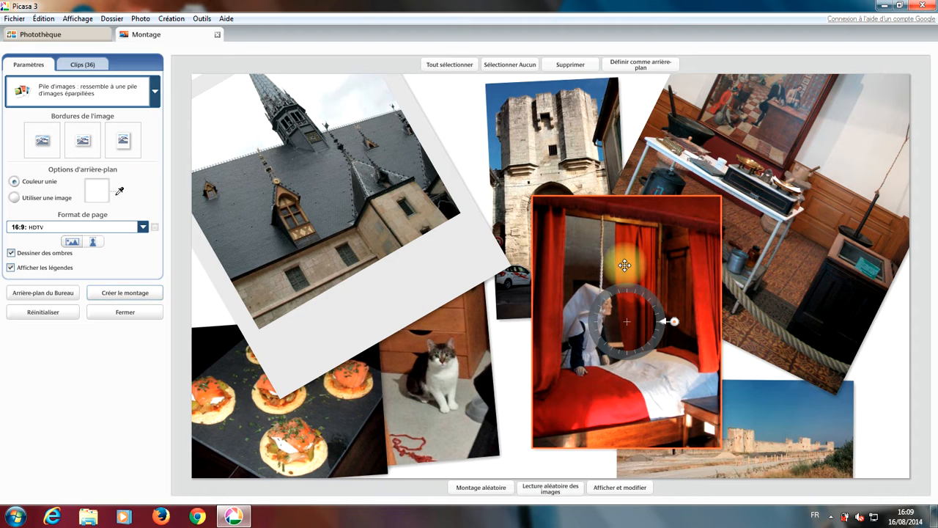
left_click(82, 150)
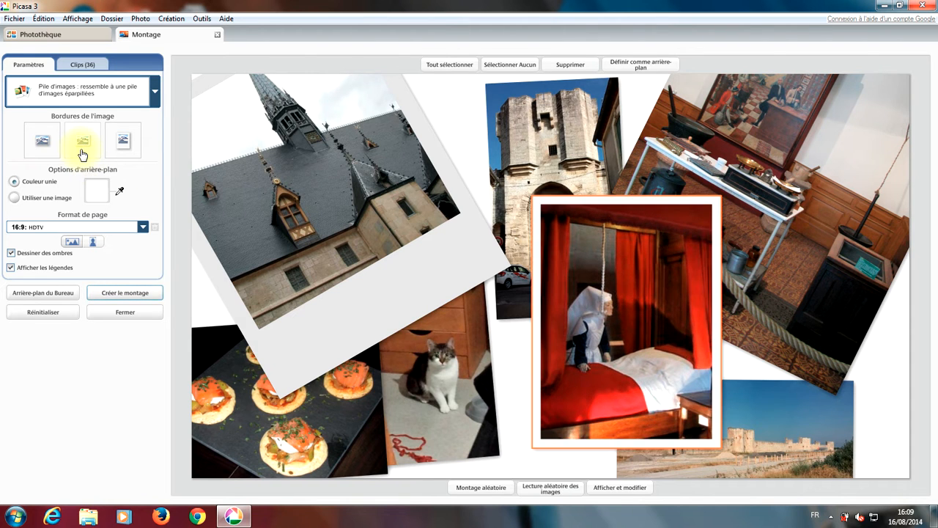
left_click(41, 152)
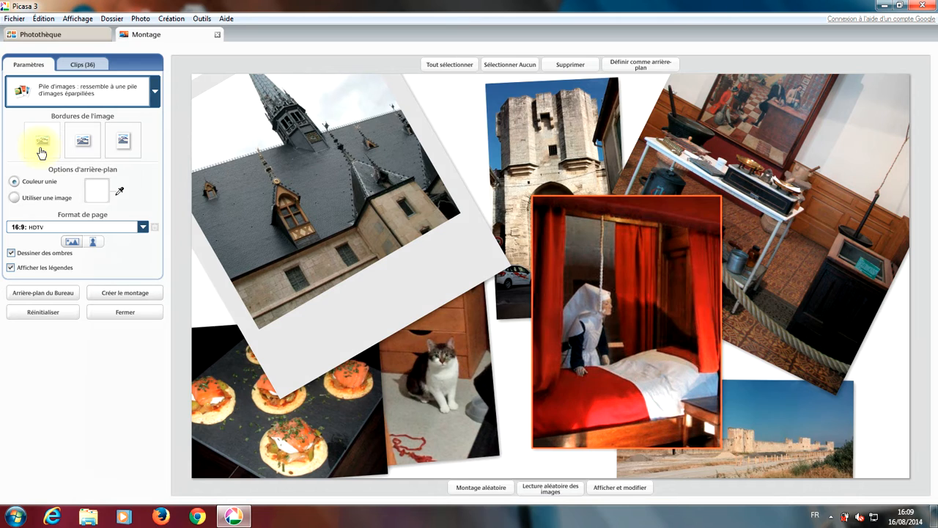
left_click(84, 148)
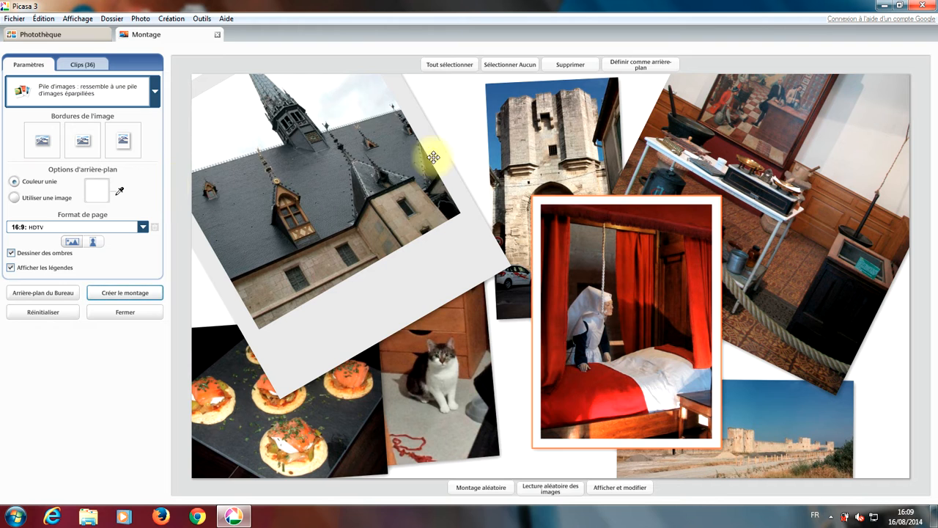
Move the Polaroid-style slate-roof photo within the montage's upper-left area, shifting it slightly right and down from its original place
left_click(353, 154)
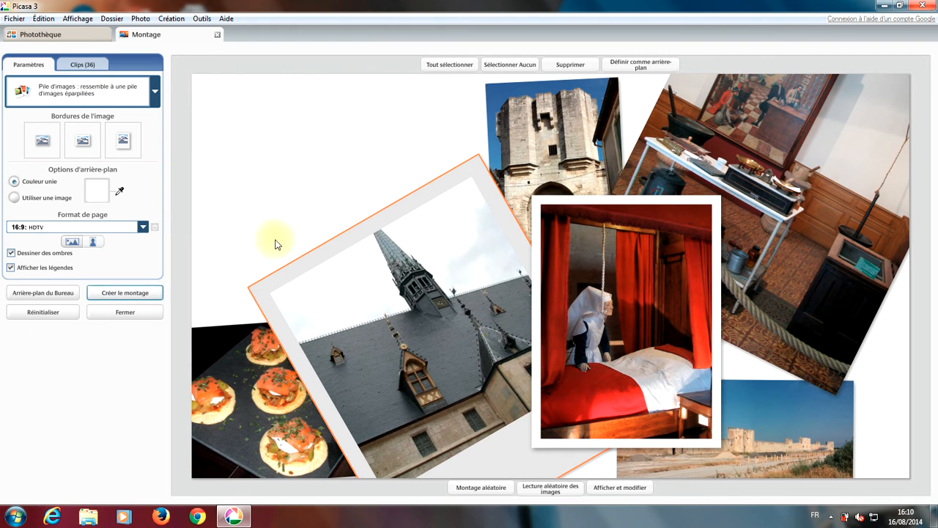
left_click_drag(386, 287, 295, 151)
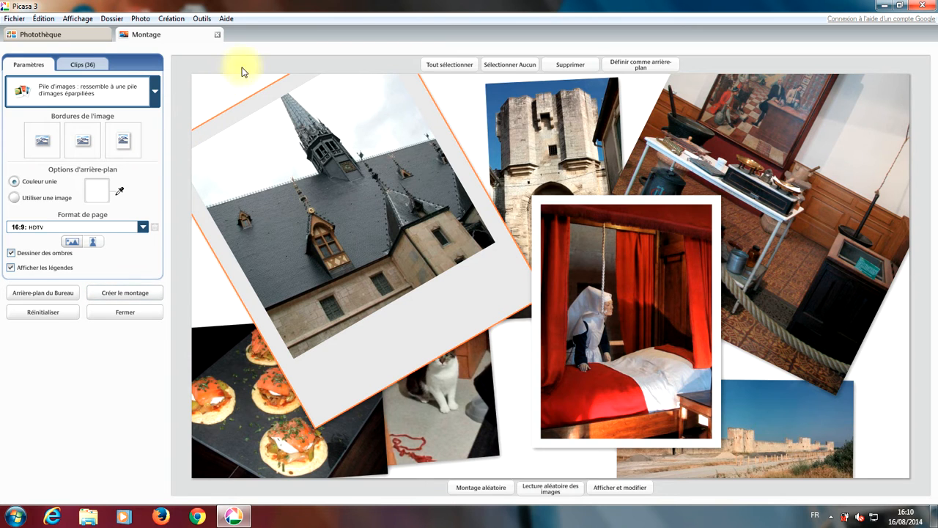
mouse_move(249, 138)
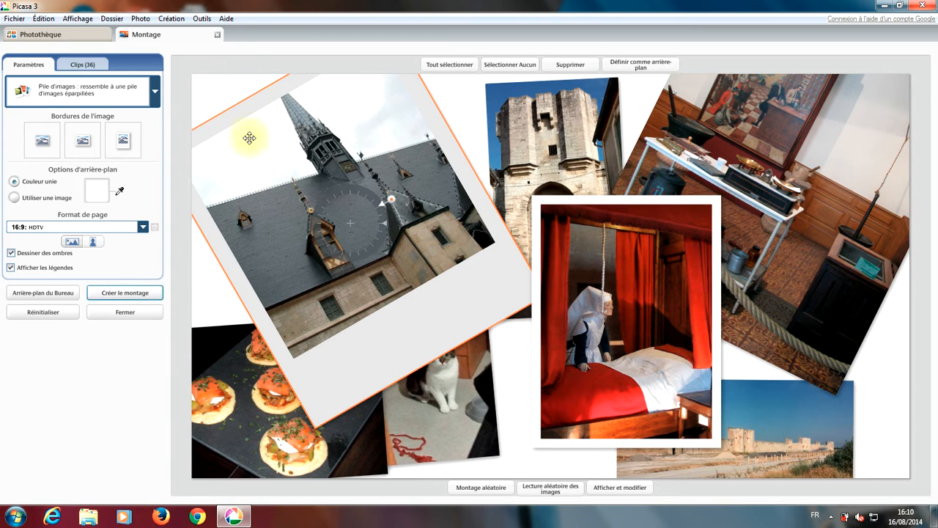
Try solid background colours for the montage, first a teal blue and then a light green
left_click(98, 192)
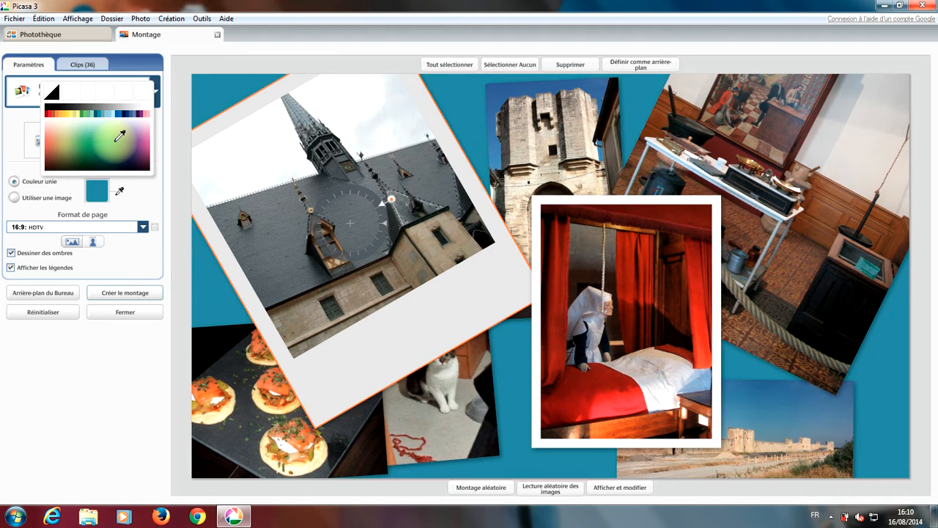
left_click(120, 135)
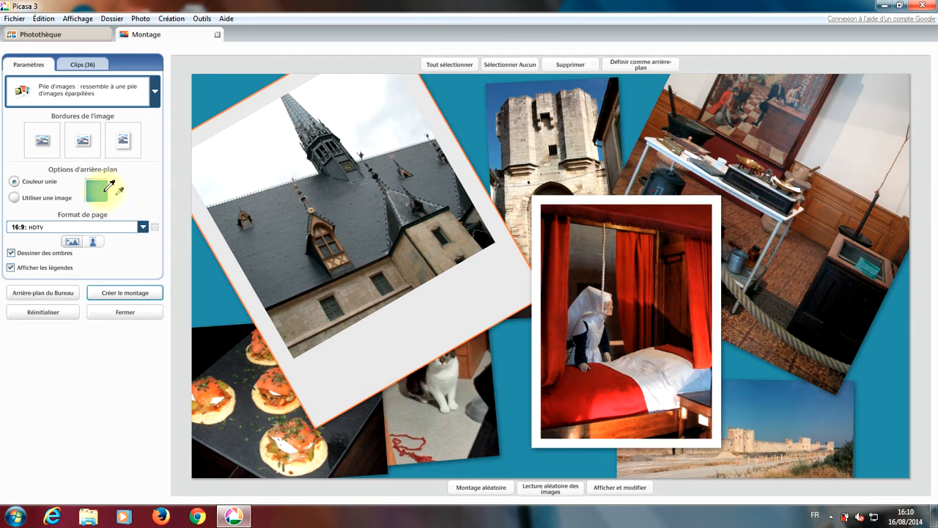
left_click(103, 177)
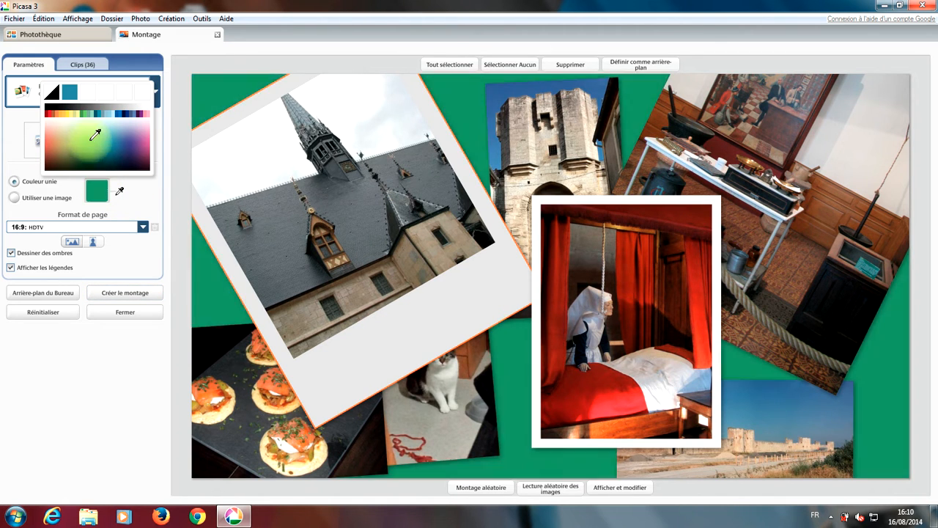
left_click(88, 138)
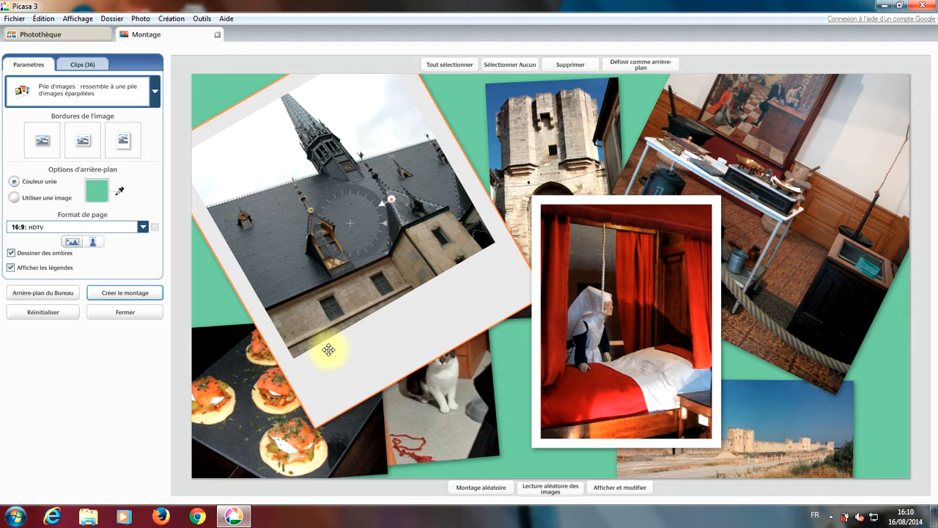
Use the canapé photo as the montage background, and move the slate-roof and seated cat photos toward the lower right
left_click(245, 402)
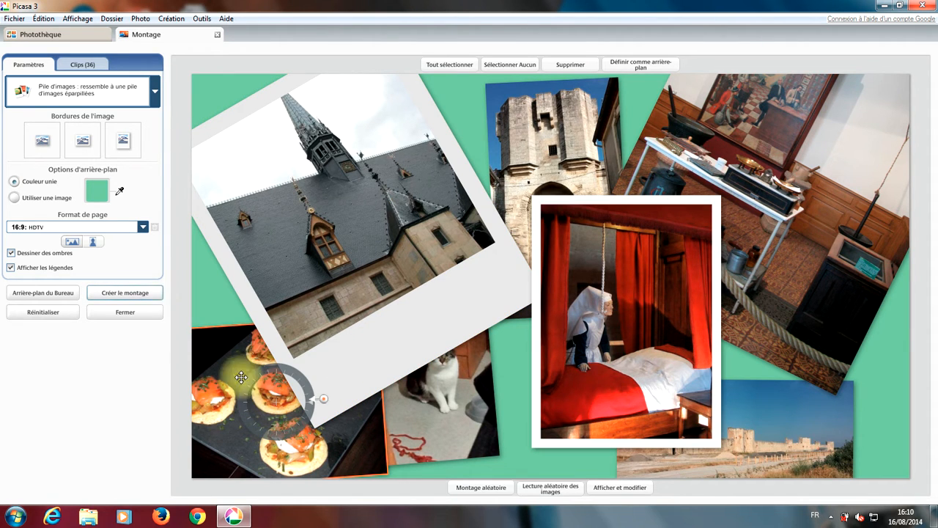
left_click(15, 197)
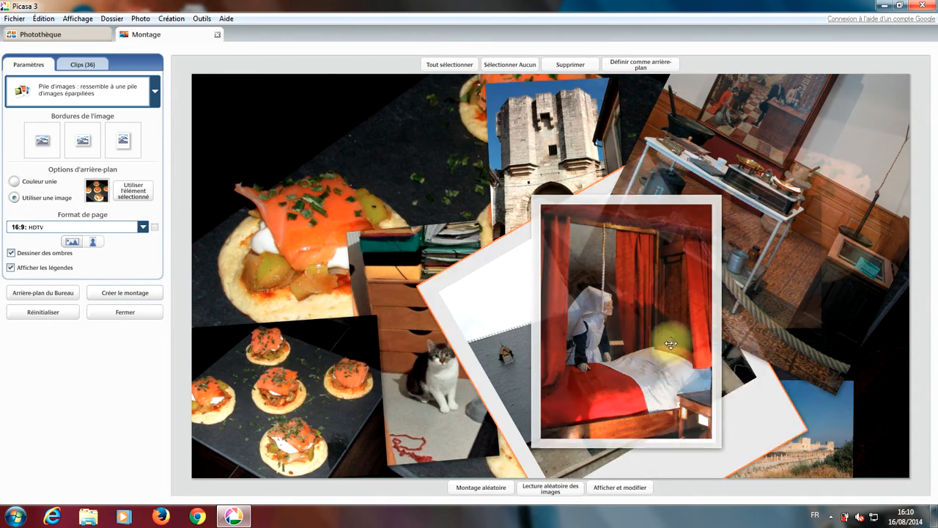
left_click_drag(671, 343, 783, 356)
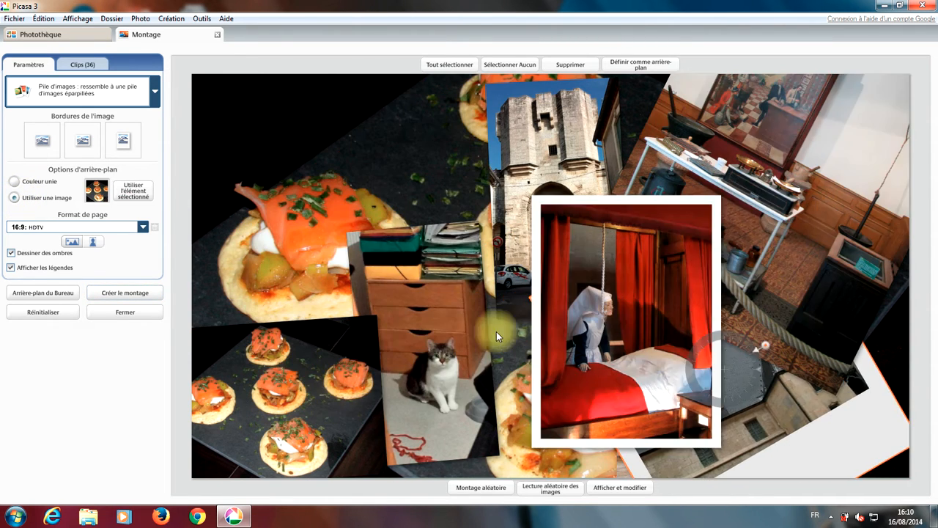
left_click_drag(443, 316, 555, 414)
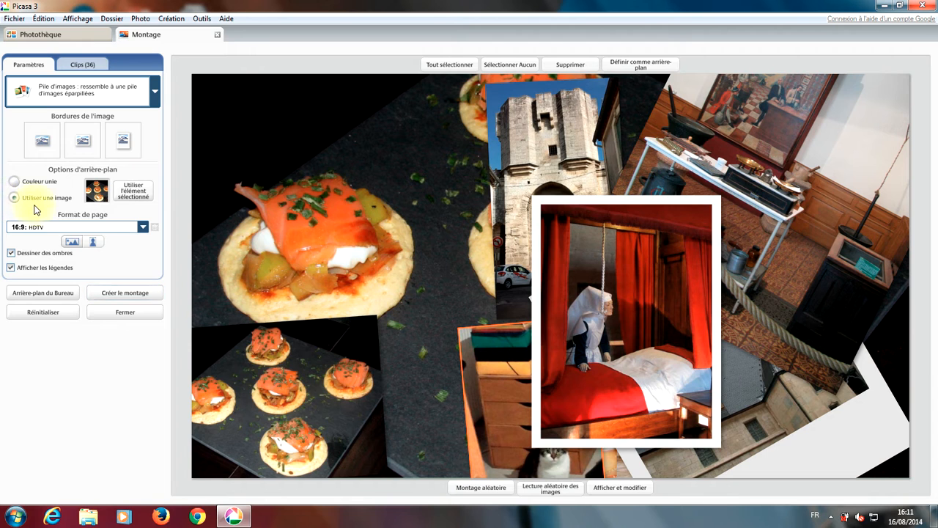
Restore a solid-colour background in medium green and move the red-curtained bed photo to the montage's upper left
left_click(18, 182)
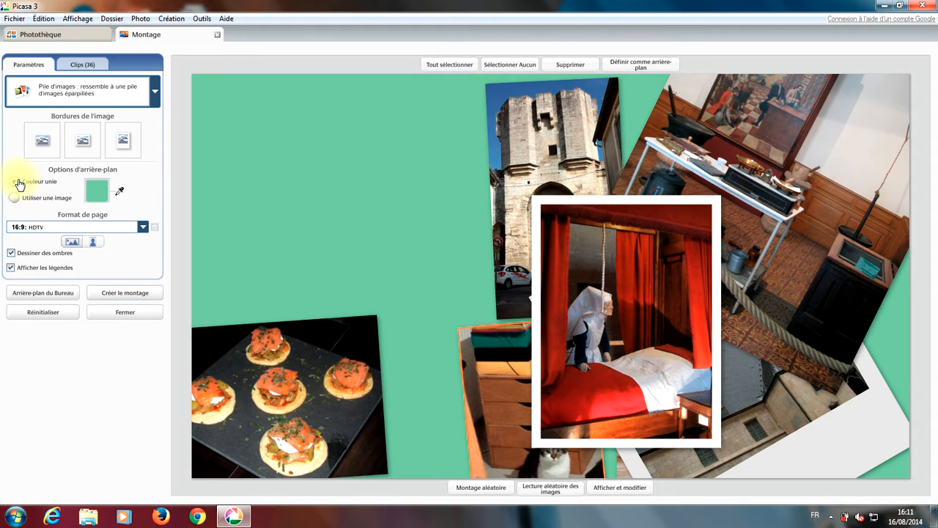
left_click_drag(561, 210, 269, 116)
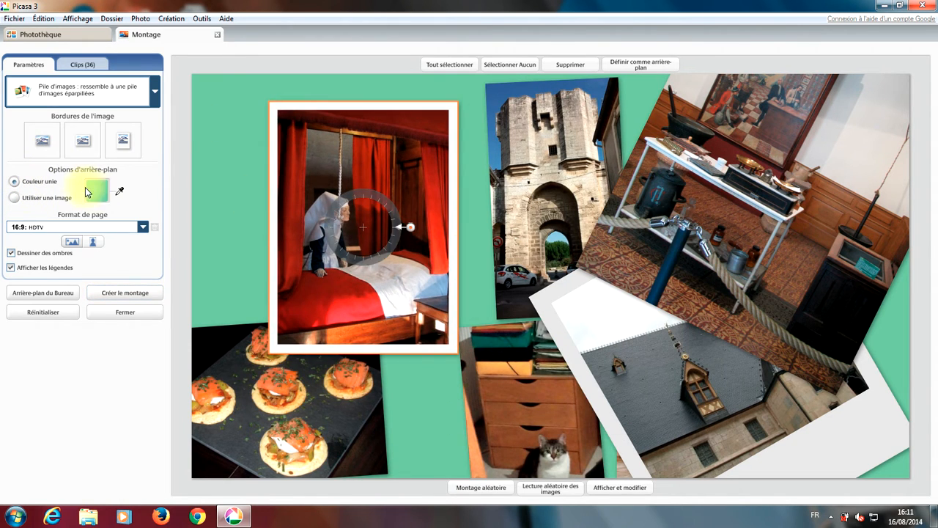
left_click(95, 192)
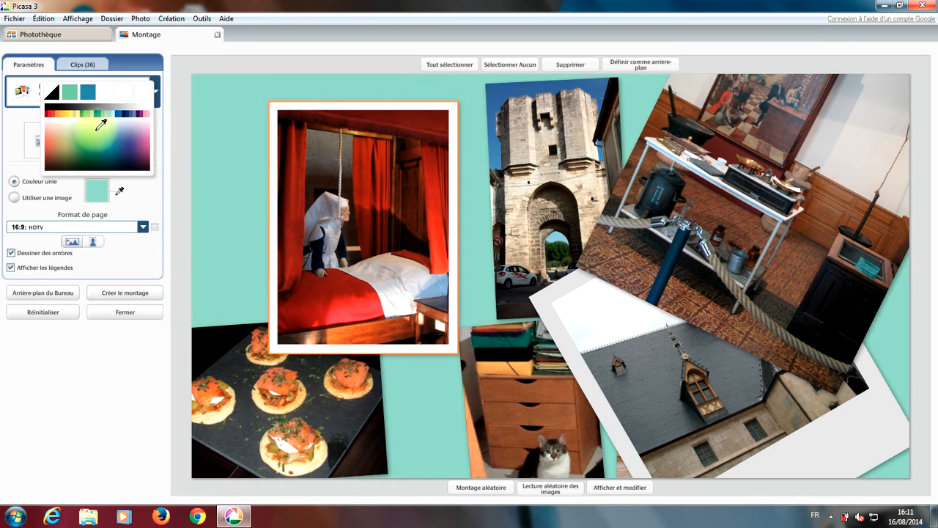
left_click(89, 134)
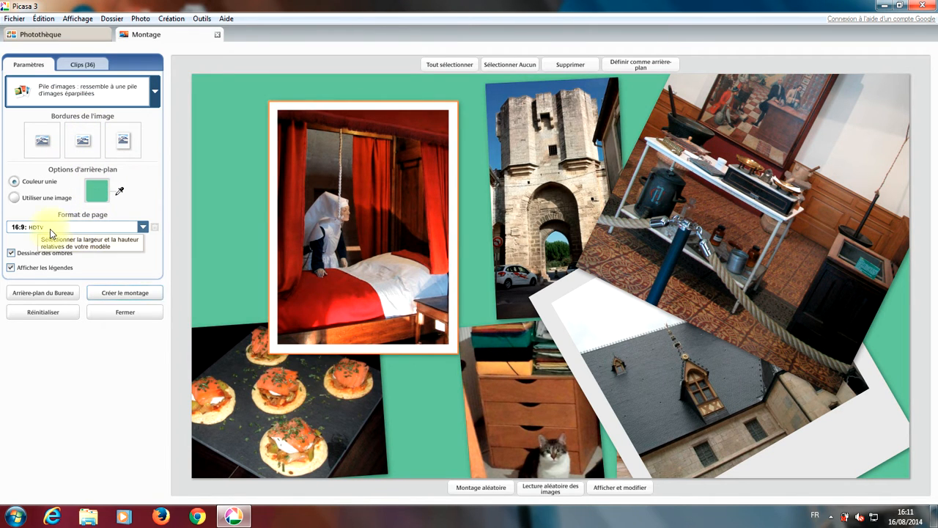
Set the page format to 10 x 15 (Tirages grand format) and try portrait orientation before returning to landscape
left_click(113, 230)
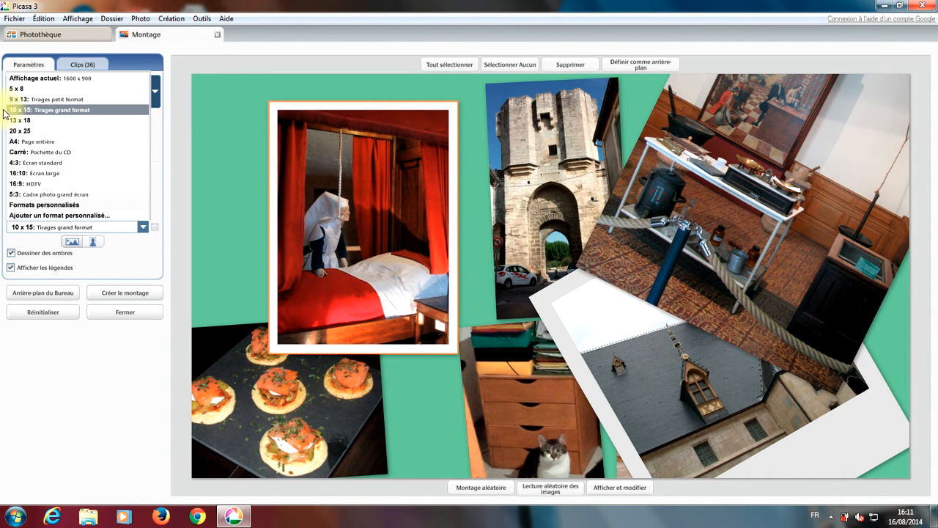
left_click(42, 109)
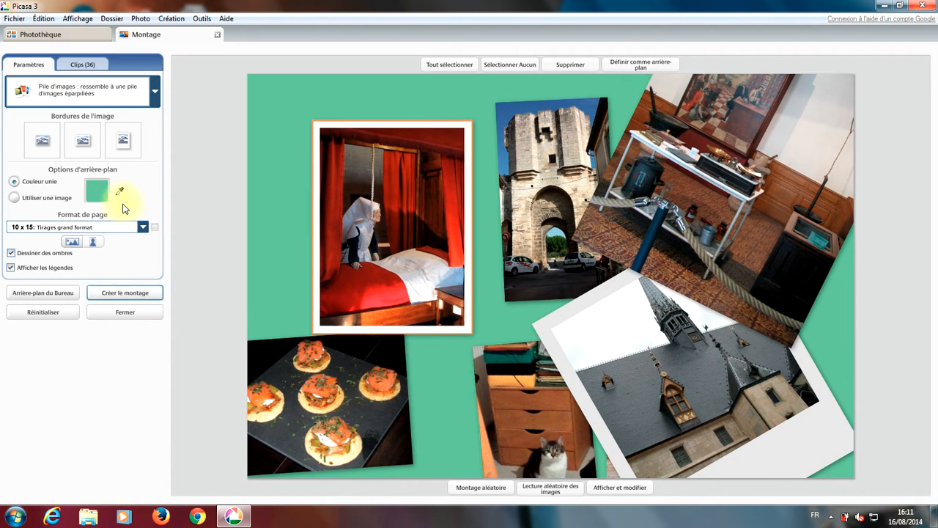
left_click(93, 243)
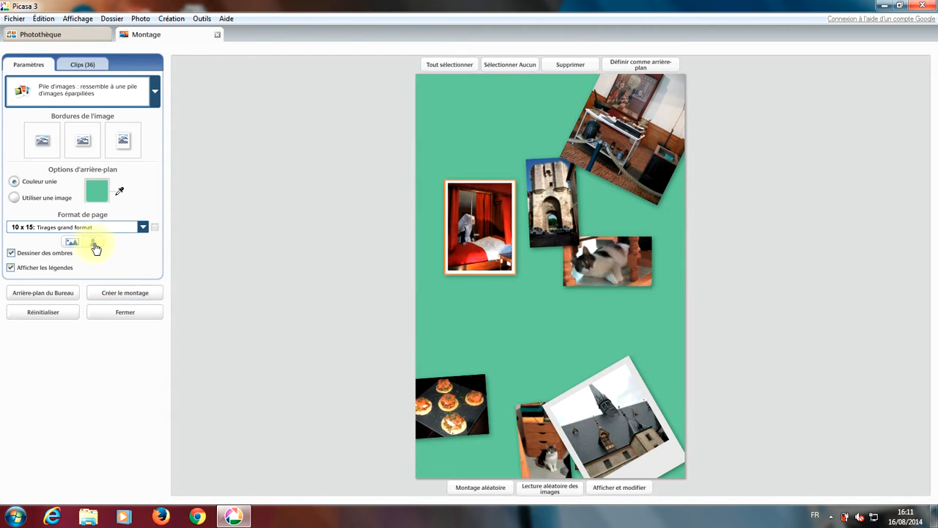
left_click(71, 242)
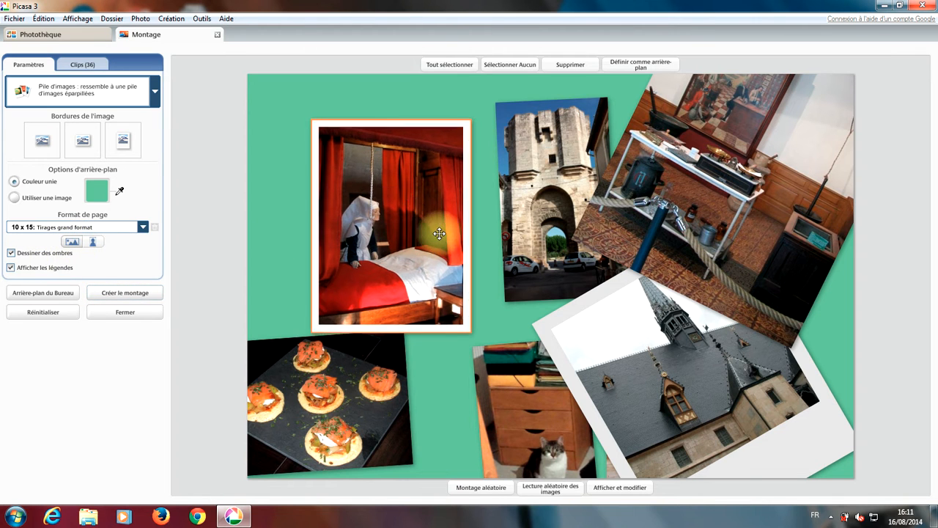
Shift the bed and tower photos up and left, switch to portrait to move the slate-roof and seated cat photos upward, and return to landscape
left_click_drag(439, 233, 395, 198)
left_click_drag(561, 178, 518, 163)
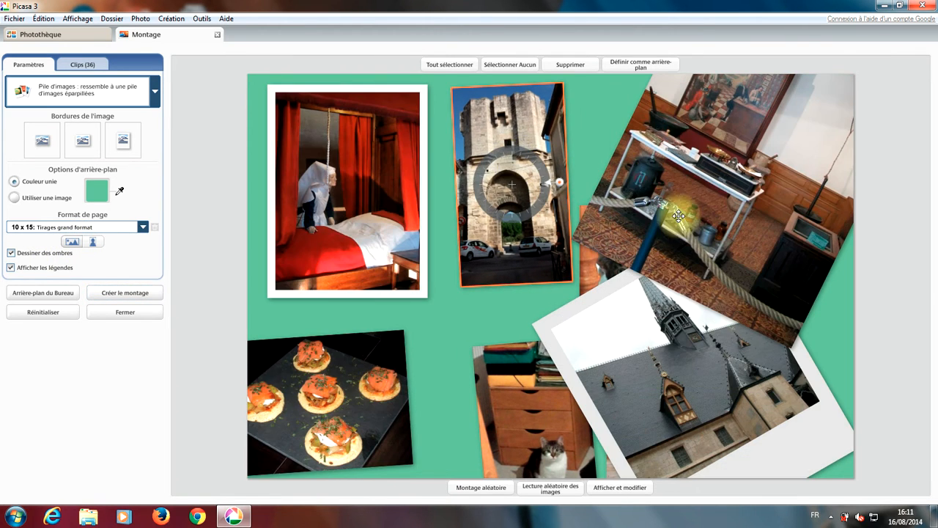
left_click(93, 245)
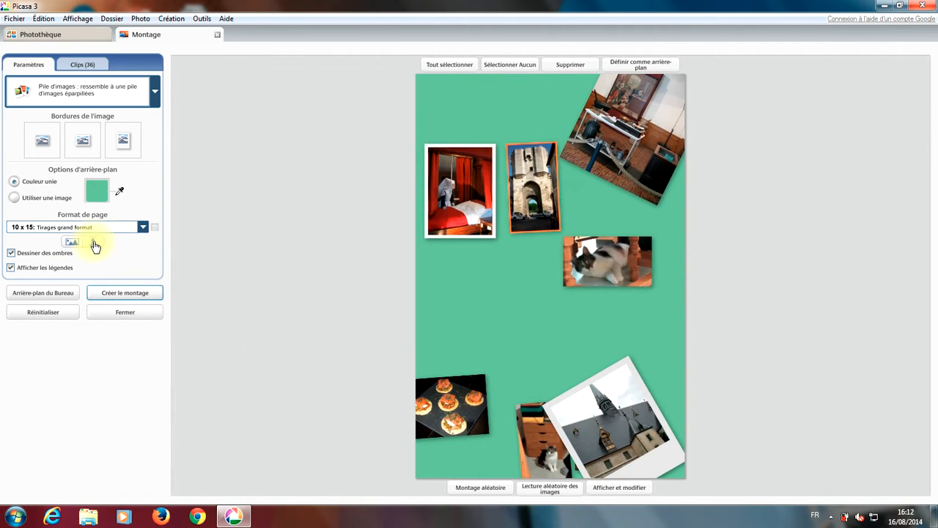
left_click_drag(651, 378, 601, 383)
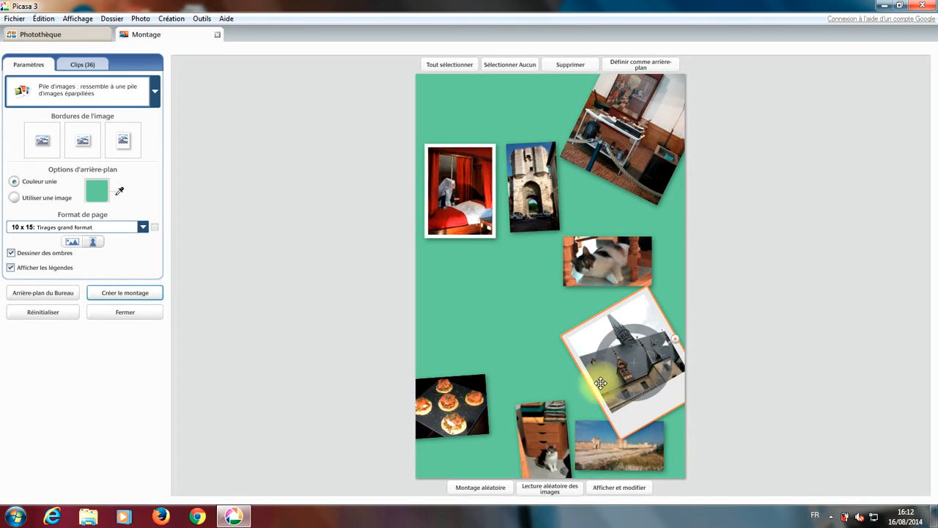
left_click_drag(544, 402, 506, 300)
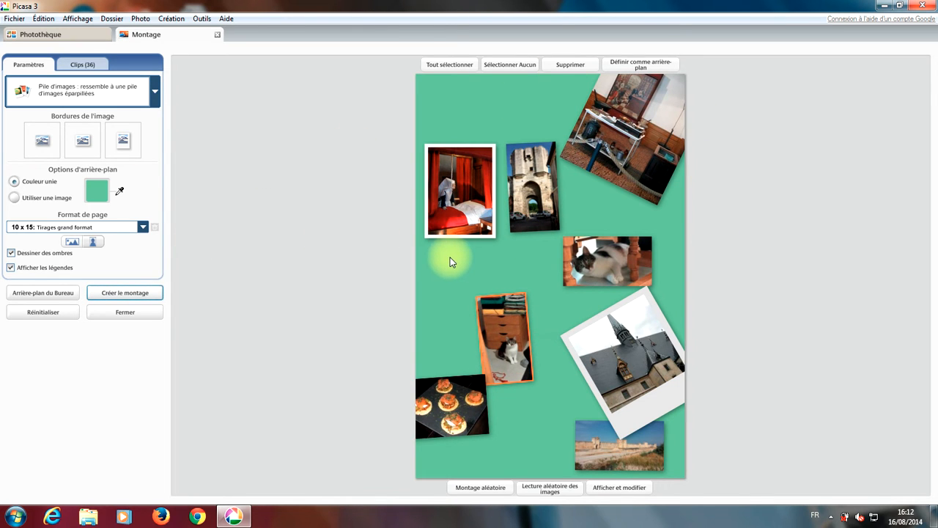
left_click(75, 244)
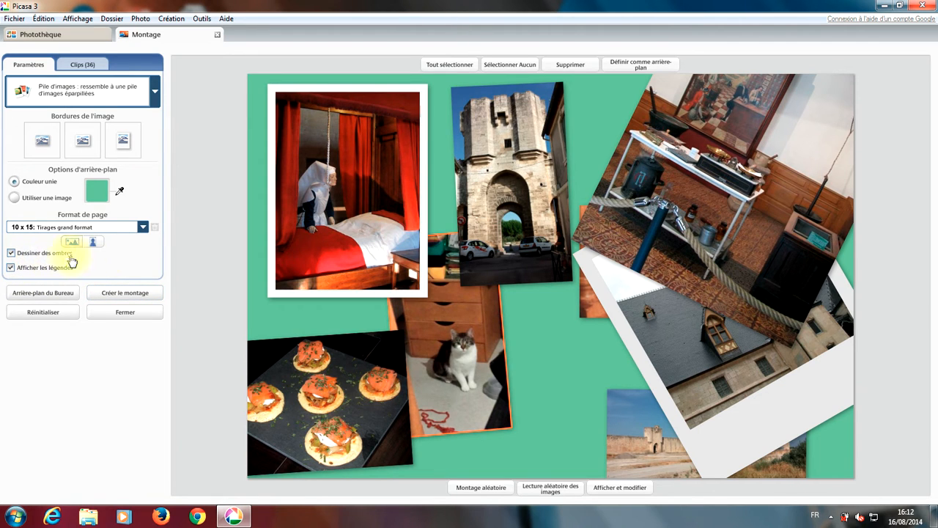
Turn off the shadows drawn around the pictures to compare, and turn them back on
left_click(12, 253)
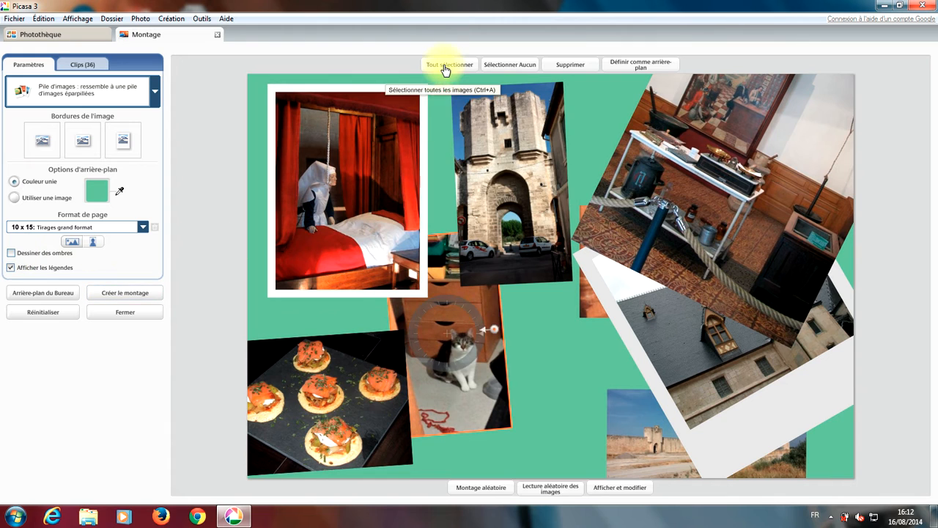
left_click(12, 253)
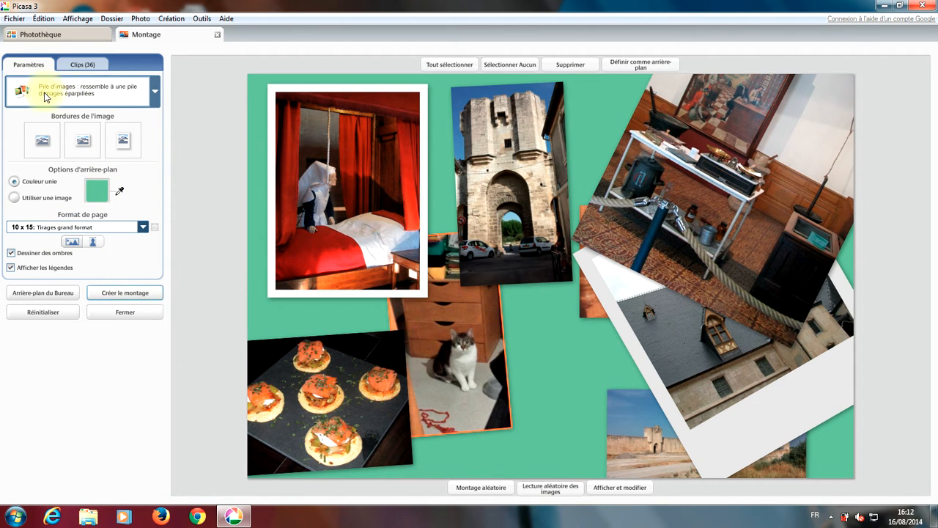
Change the layout to Mosaïque and swap pictures so the canapés fill the upper-right cell, the lying cat the lower-middle and the ramparts the lower-right
left_click(130, 97)
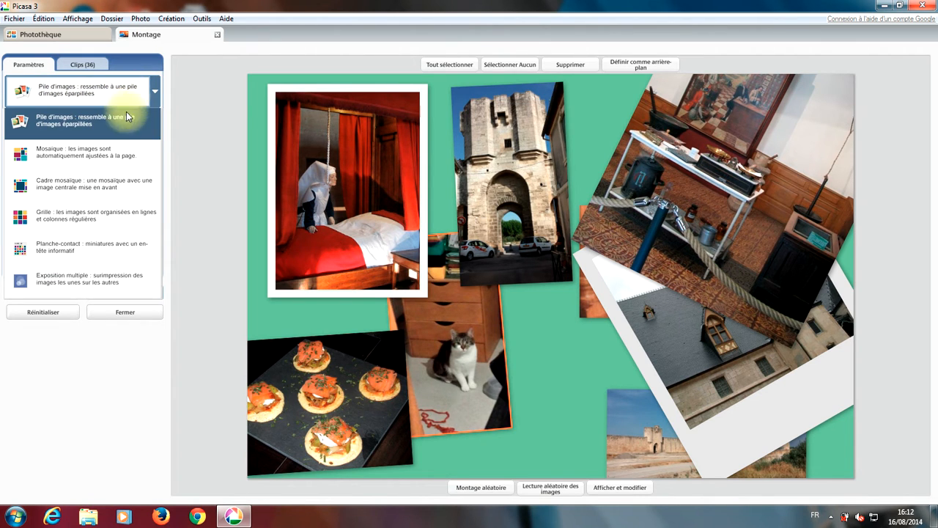
left_click(83, 153)
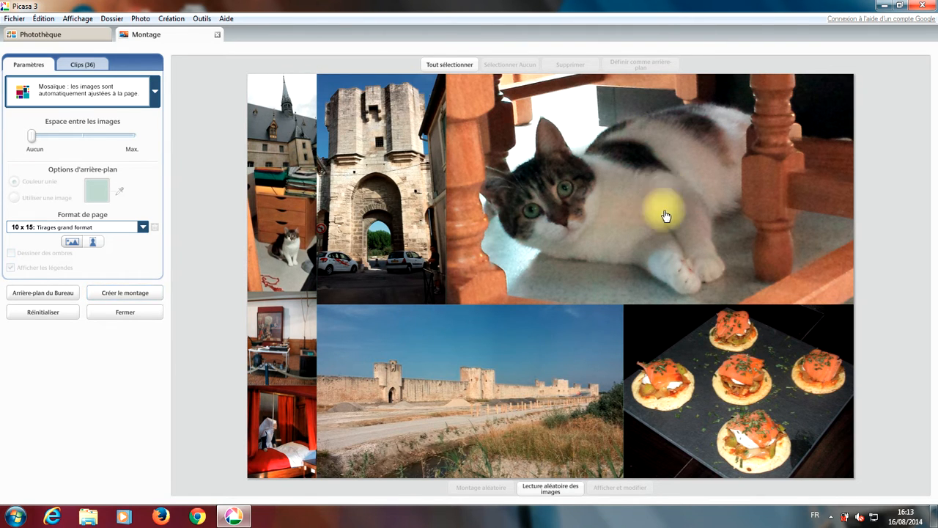
left_click(749, 389)
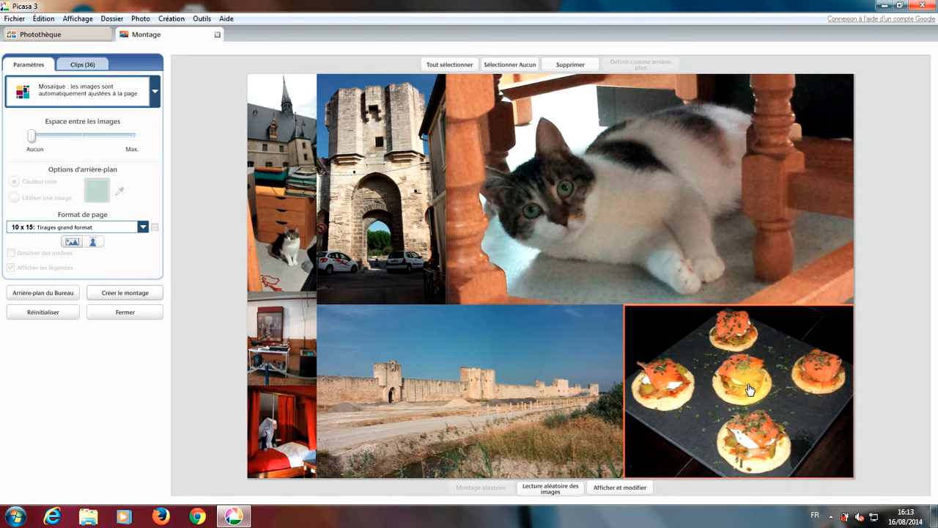
left_click_drag(749, 389, 653, 181)
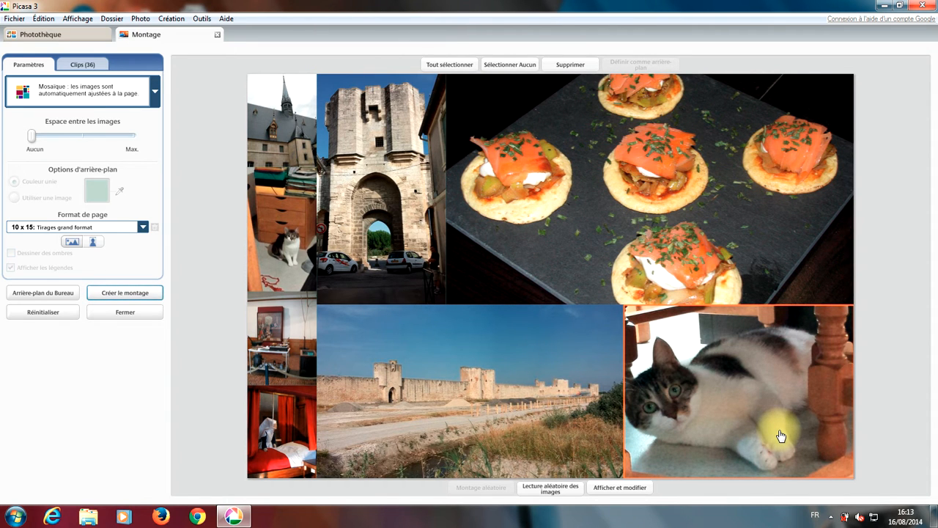
left_click(491, 398)
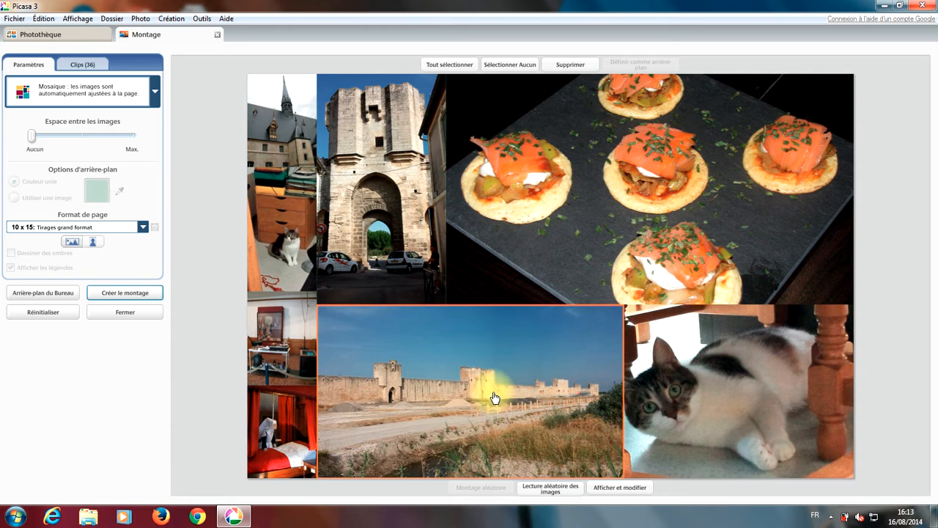
left_click_drag(493, 398, 757, 394)
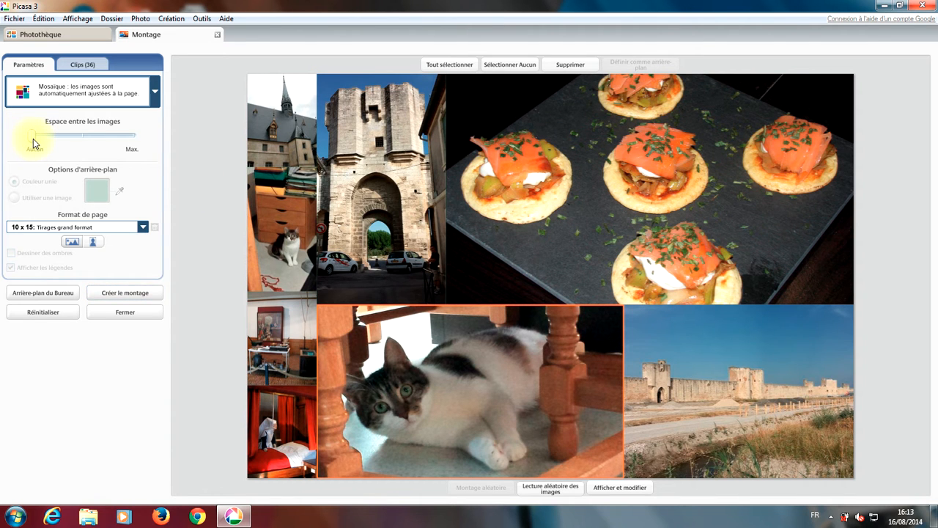
Increase the spacing between the mosaic images to about a quarter of the maximum and colour the gaps very dark brown
left_click_drag(33, 139, 56, 140)
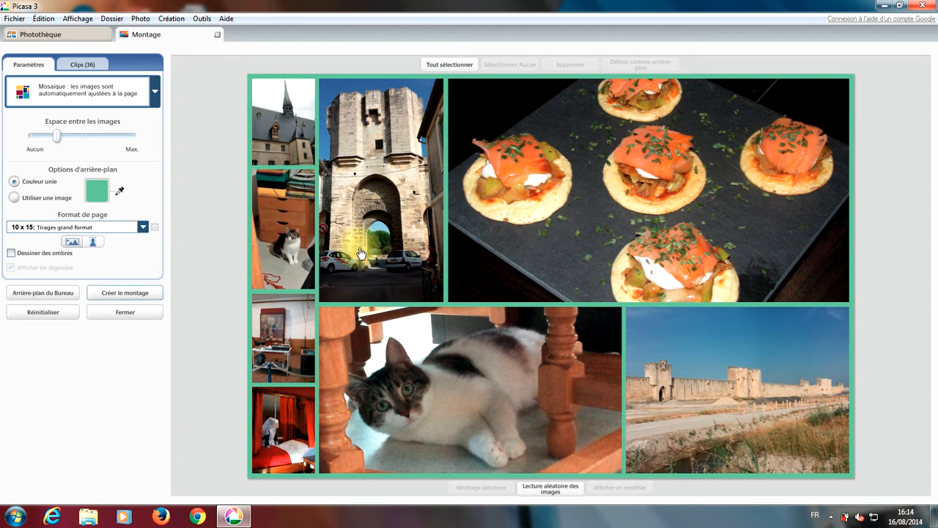
left_click(102, 186)
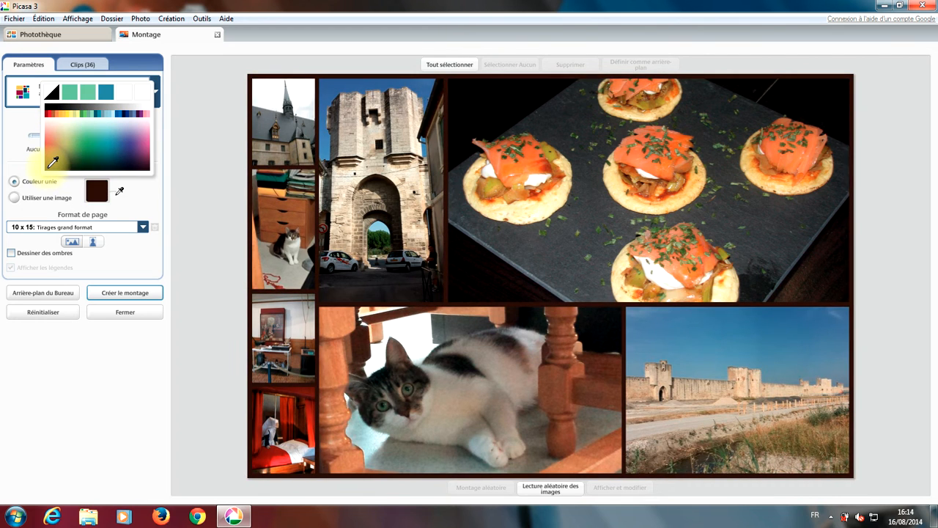
left_click(50, 168)
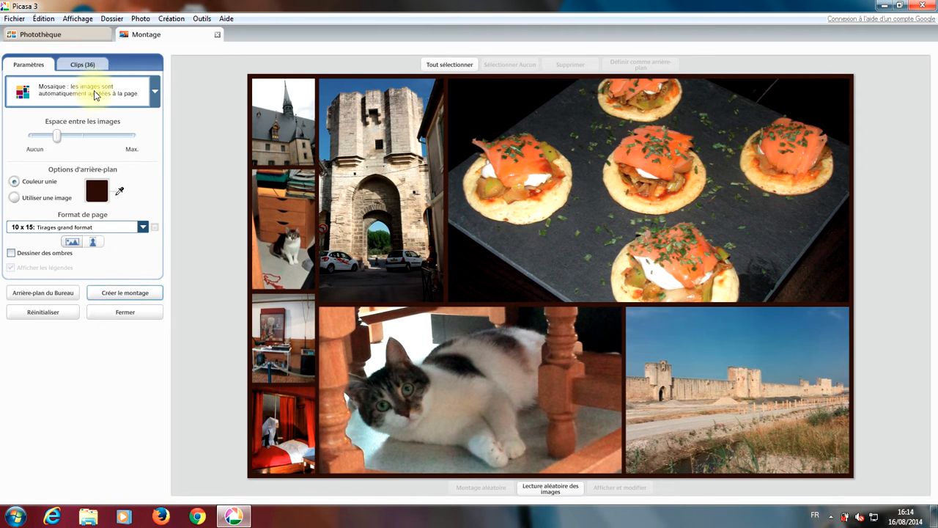
Change the layout to Cadre mosaïque and swap the canapés photo with the tower in the large upper-left cell
left_click(95, 91)
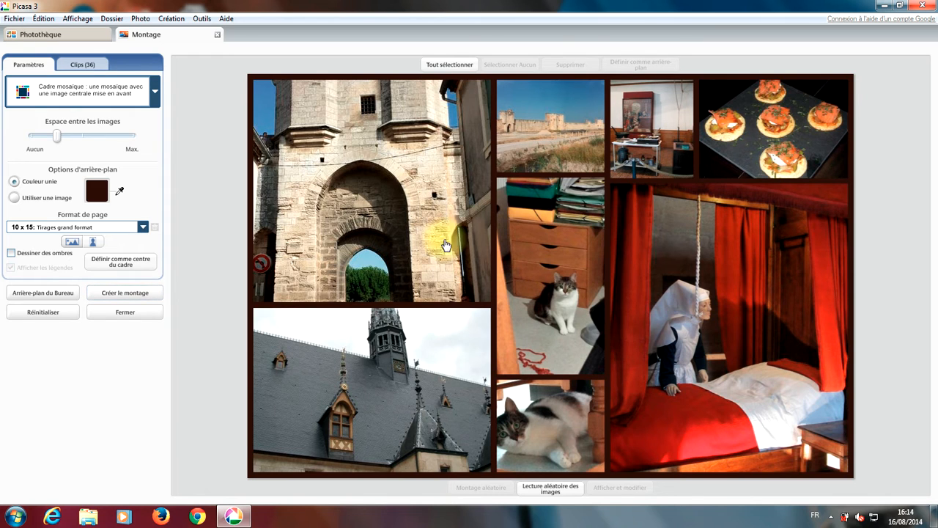
left_click(777, 119)
left_click_drag(777, 118, 396, 167)
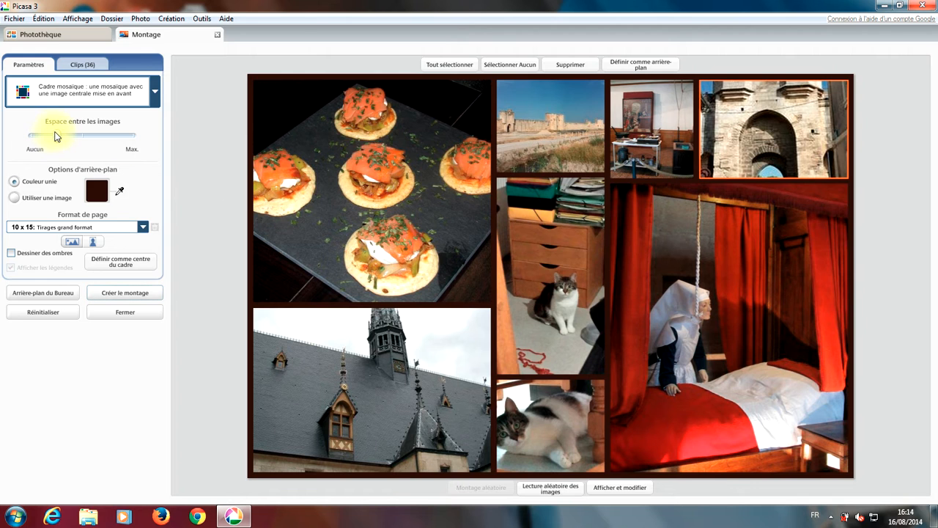
Widen the spacing between the images to about a third of the maximum and colour the gaps pale green
mouse_move(62, 138)
left_mouse_down()
mouse_move(86, 136)
mouse_move(19, 140)
mouse_move(66, 139)
left_mouse_up()
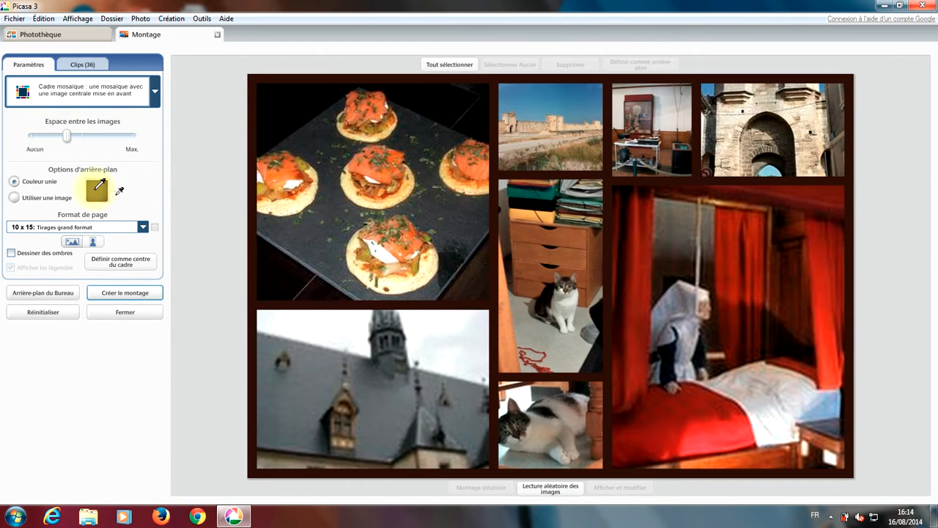
left_click(96, 189)
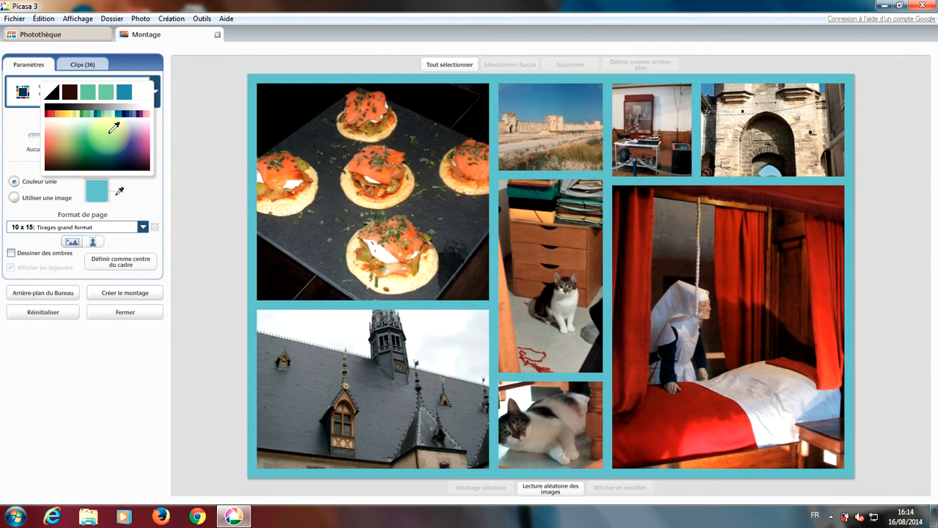
left_click(82, 125)
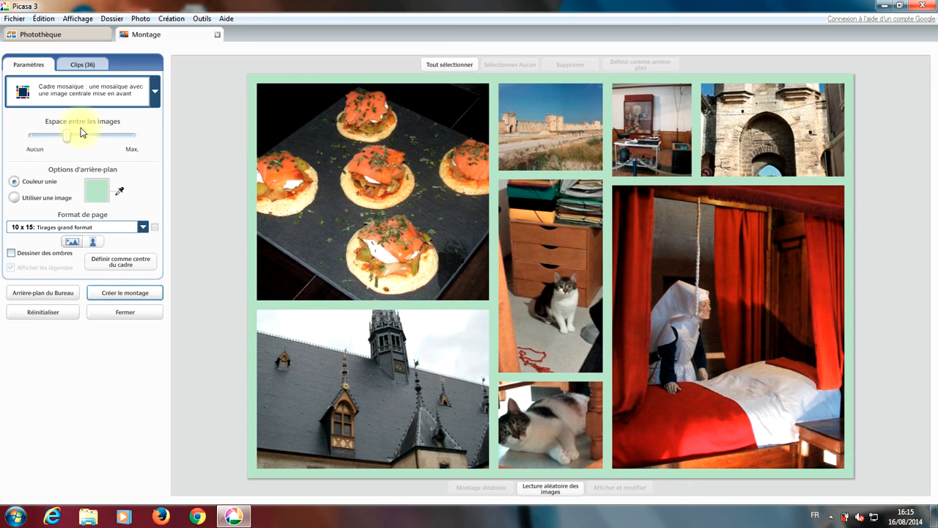
Change the layout to Grille and reduce the spacing between the images to about a fifth of the maximum
left_click(81, 92)
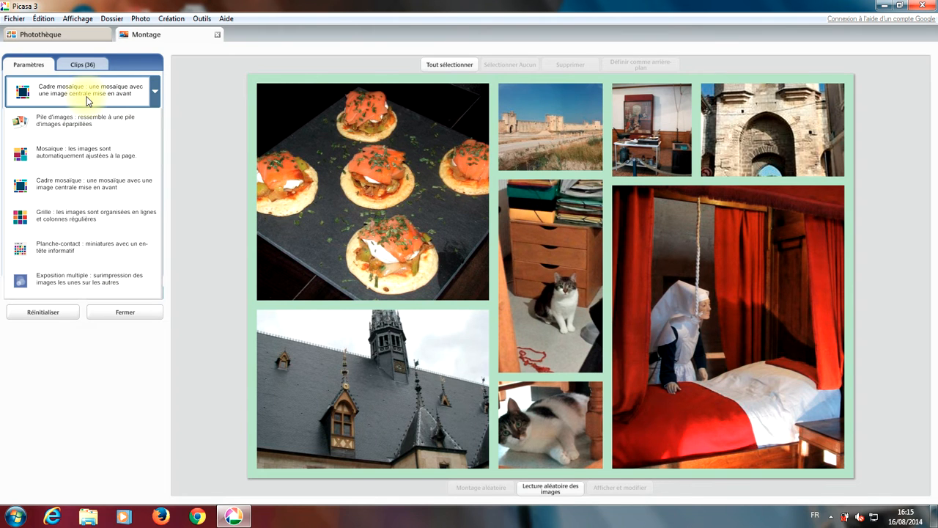
left_click(63, 225)
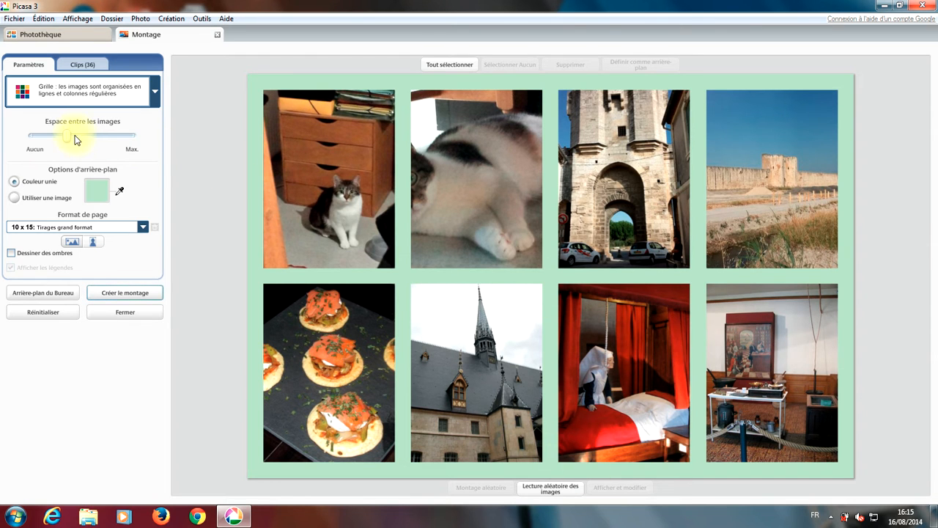
left_click_drag(66, 141, 32, 136)
Colour the grid gaps dark blue and swap the slate-roof photo with the seated cat in the upper-left cell
left_click(96, 189)
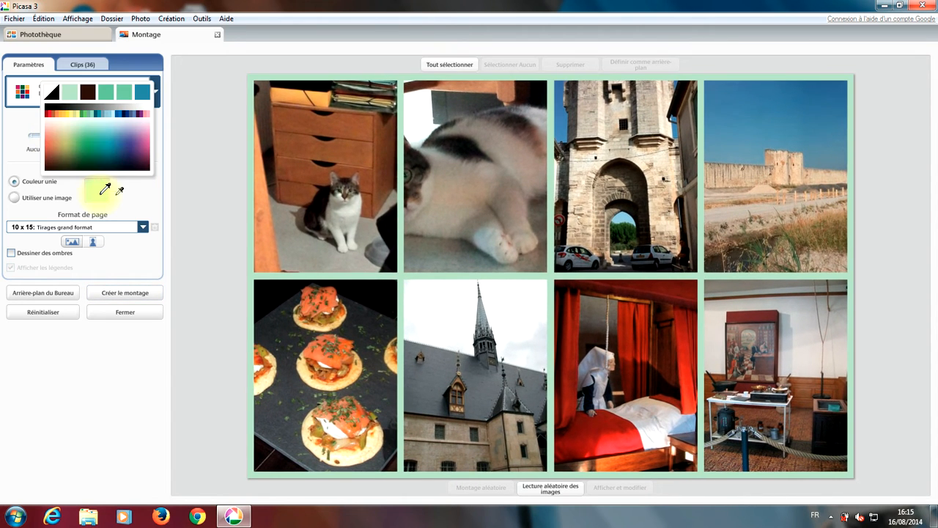
left_click(121, 152)
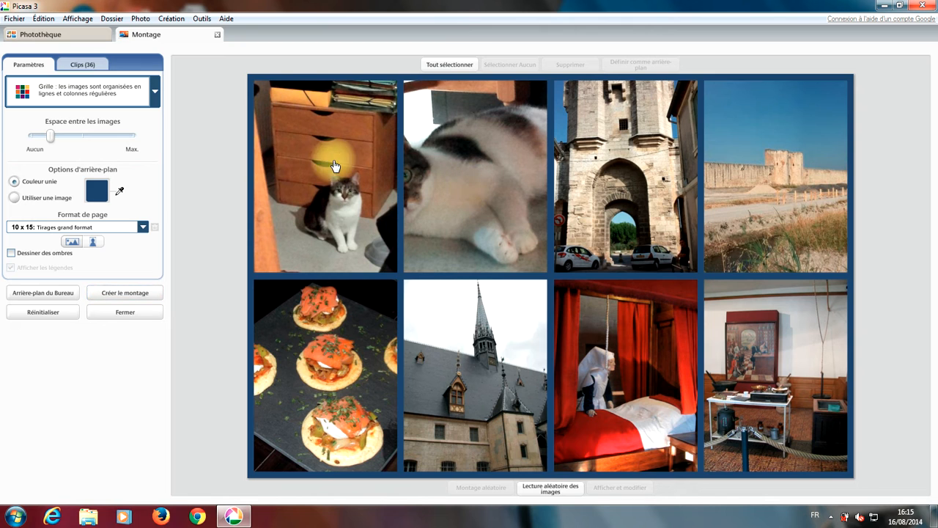
left_click_drag(447, 371, 329, 195)
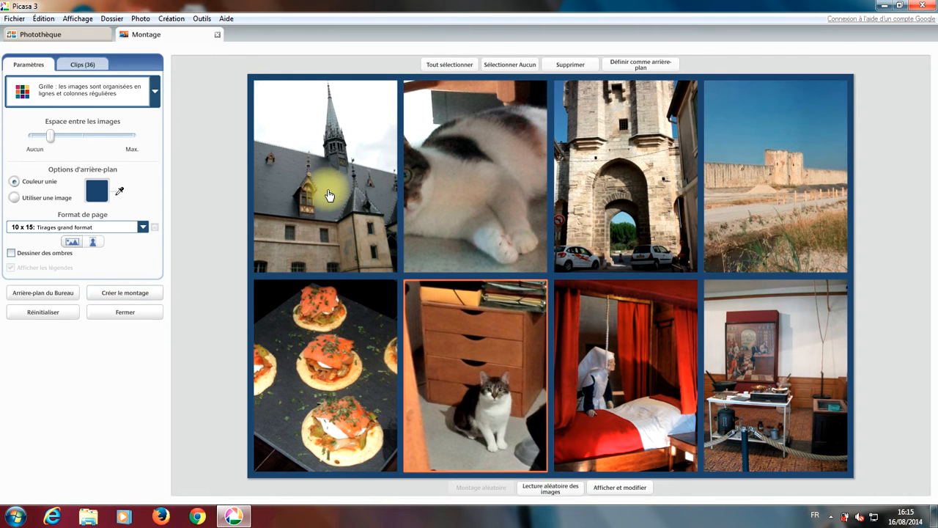
Change the layout to Planche-contact and swap the slate-roof photo with the seated cat thumbnail
left_click(151, 90)
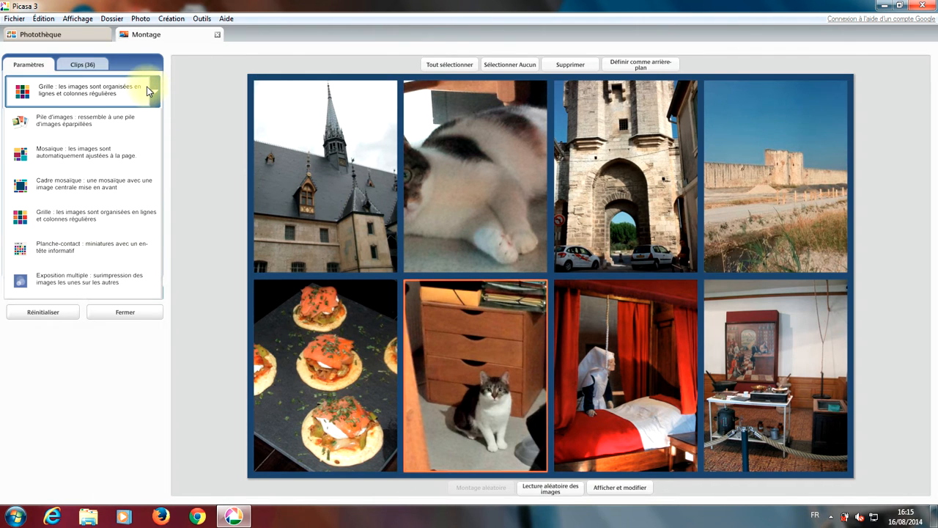
left_click(85, 248)
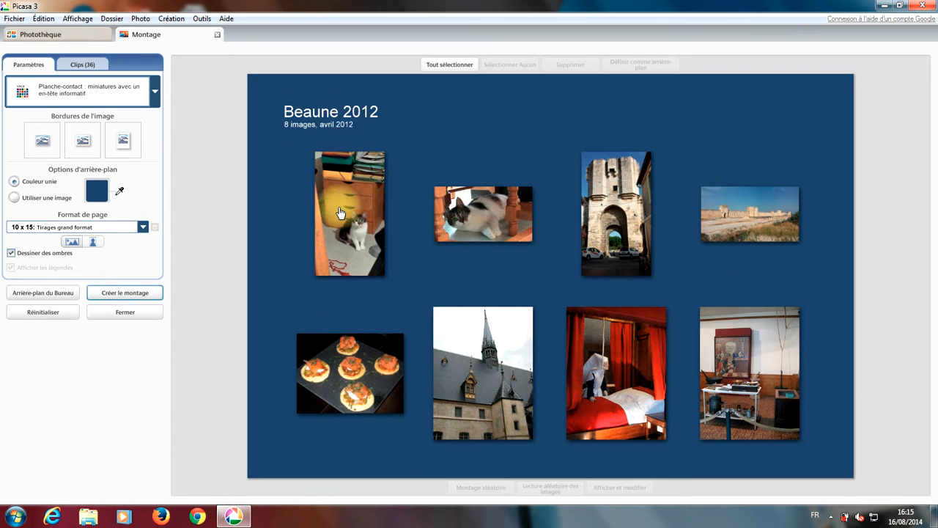
left_click(353, 236)
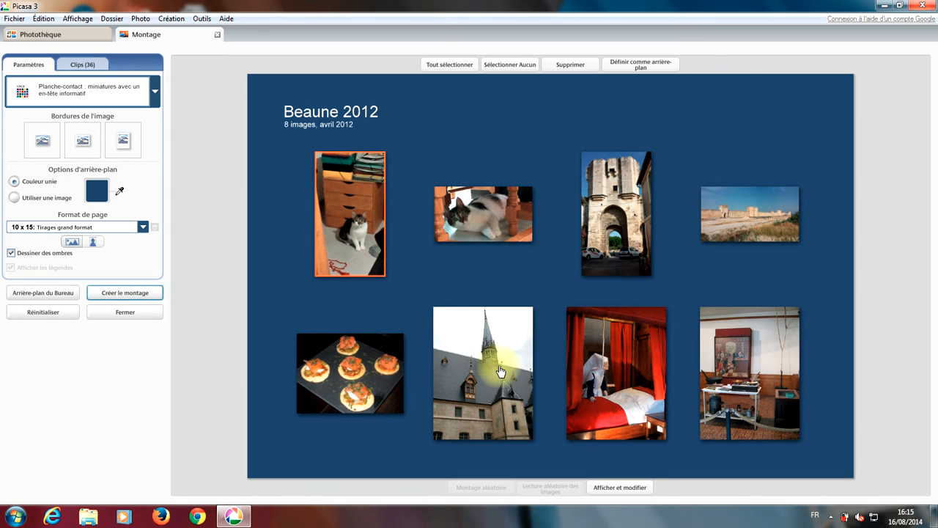
left_click_drag(499, 372, 352, 203)
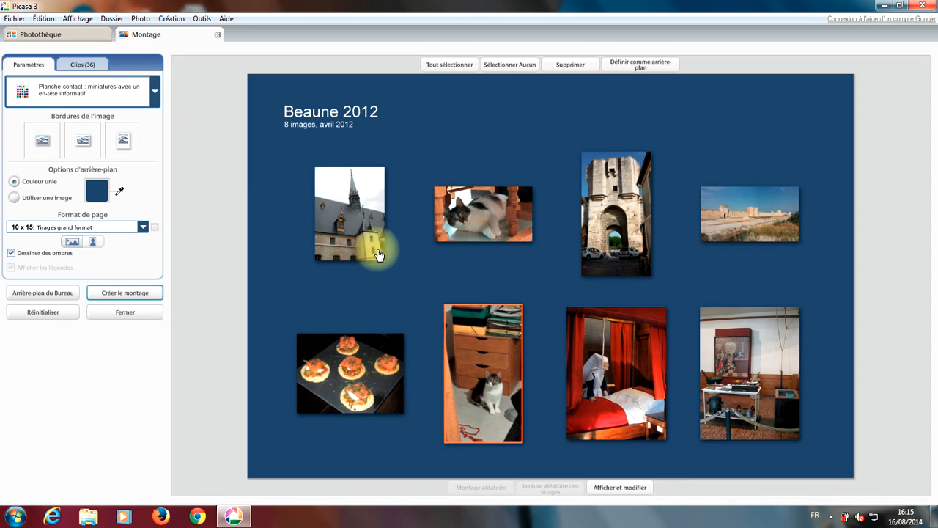
Change the layout to Exposition multiple and close the montage, discarding its changes
left_click(78, 90)
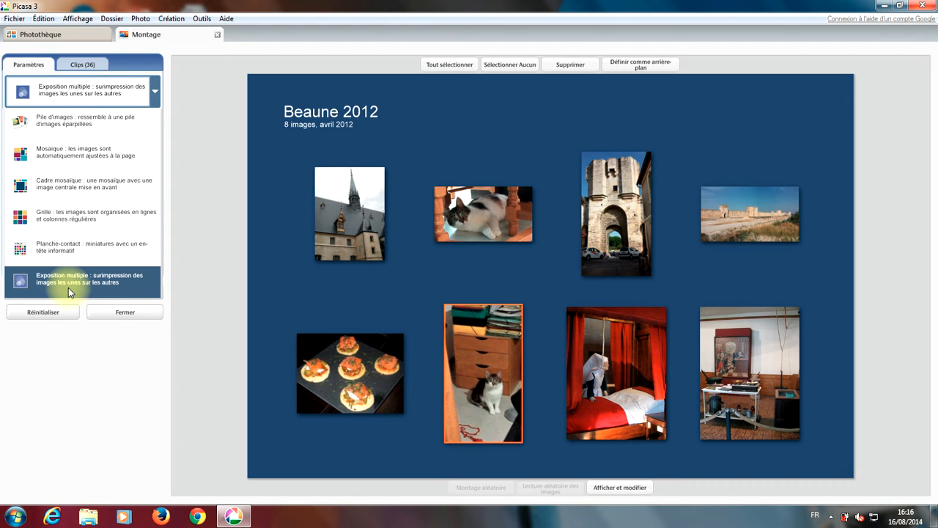
left_click(68, 287)
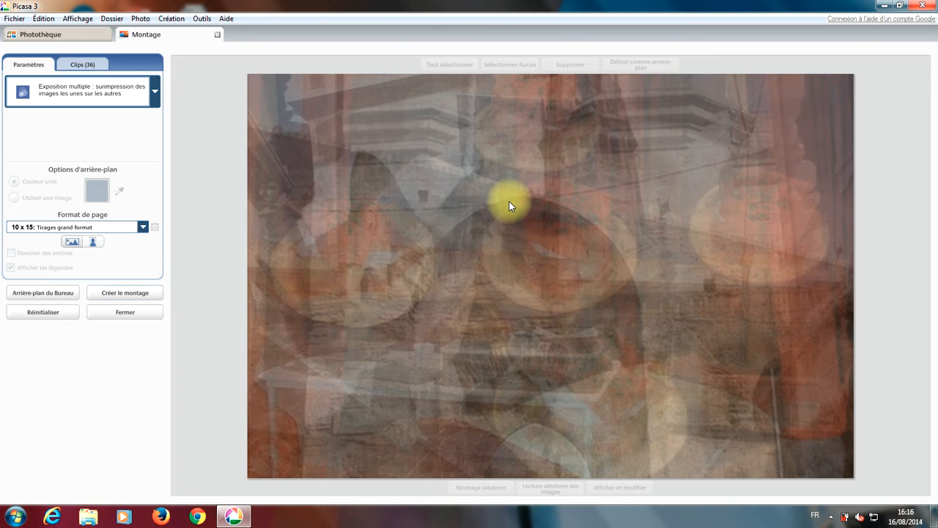
left_click(217, 34)
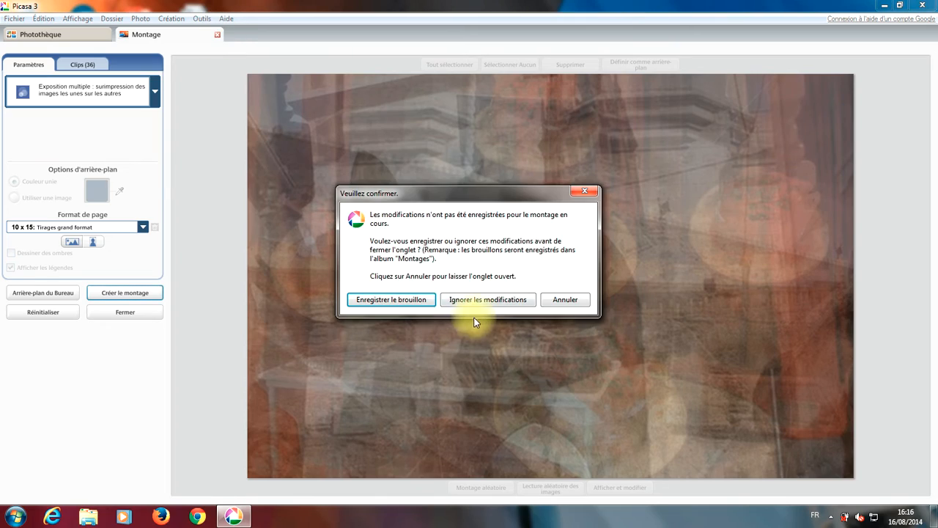
left_click(477, 300)
Clear all the previously held pictures from the selection tray
scroll(483, 279, "up", 10)
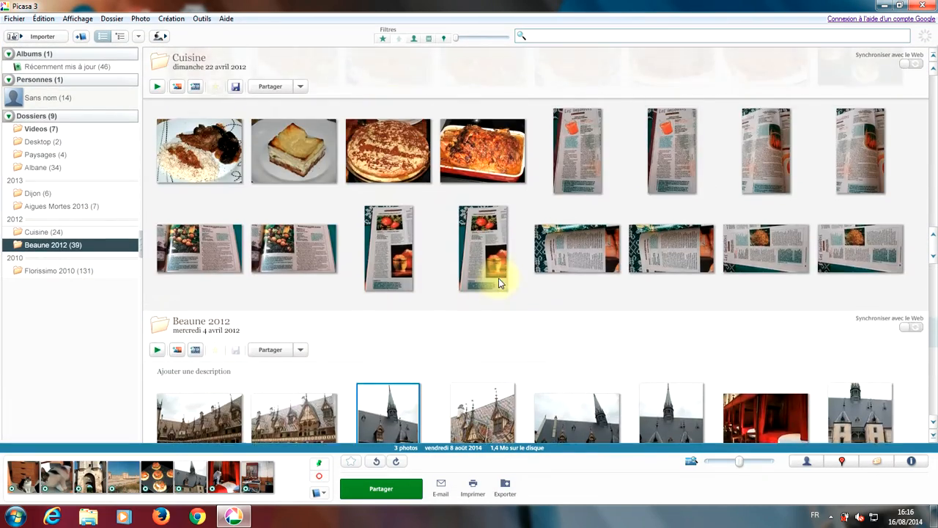
scroll(499, 275, "down", 2)
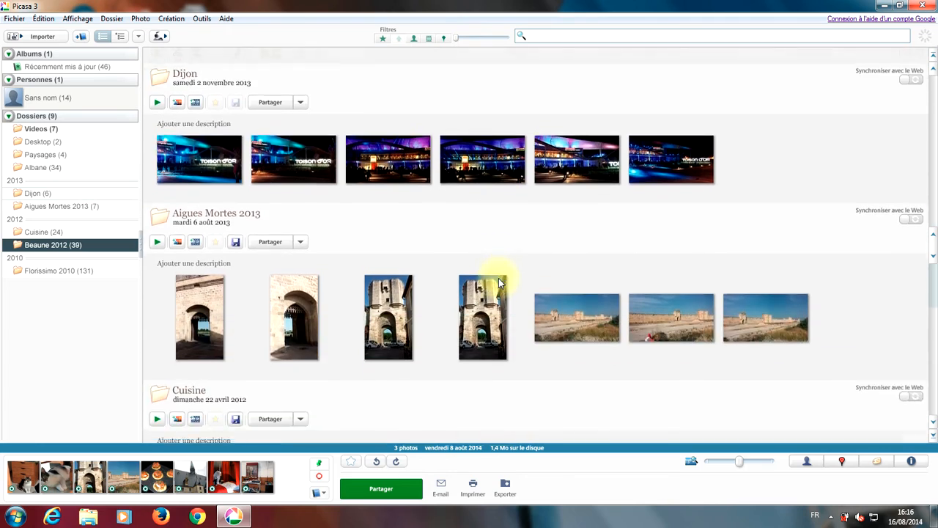
scroll(499, 277, "up", 6)
scroll(498, 271, "down", 4)
scroll(498, 272, "up", 6)
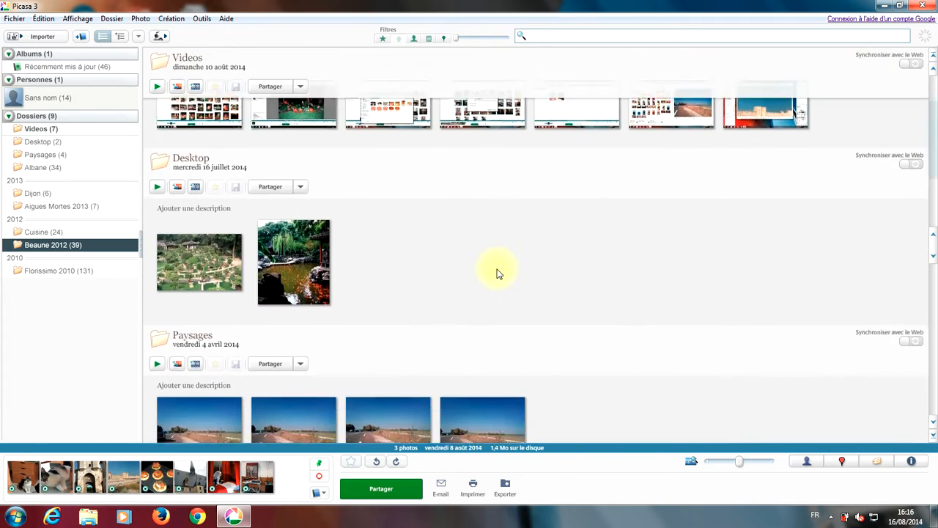
scroll(497, 273, "down", 2)
left_click(497, 275)
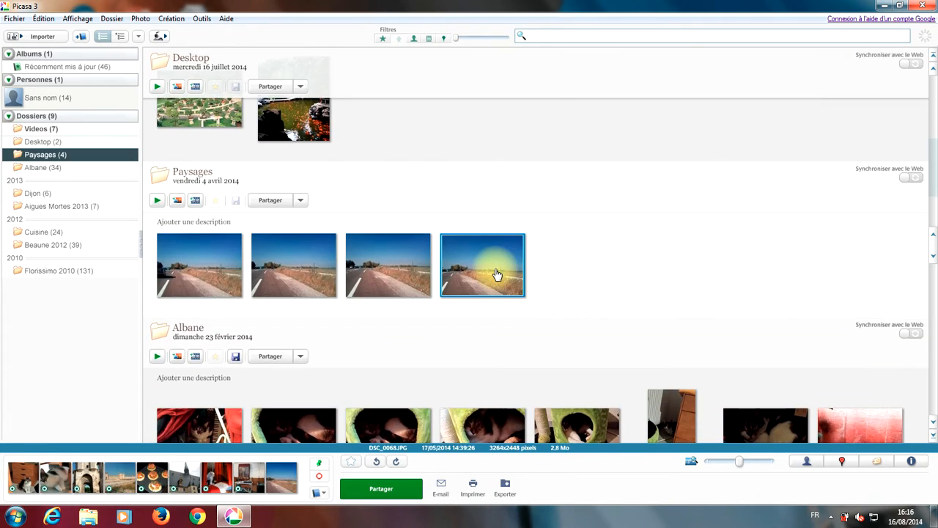
left_click(319, 476)
Select and hold the fourth road photo in the Paysages folder, and add the canapés photo from the Cuisine folder to the selection
left_click(507, 273)
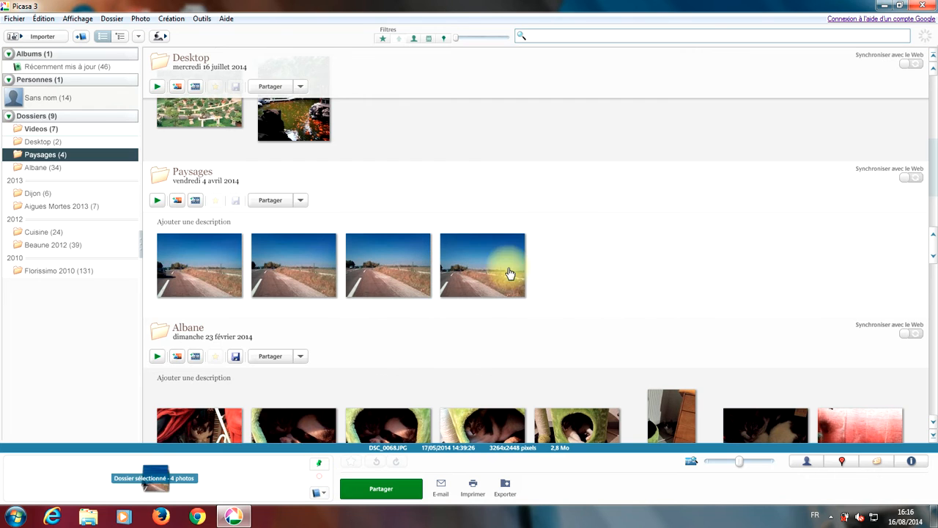
left_click(503, 258)
left_click(320, 464)
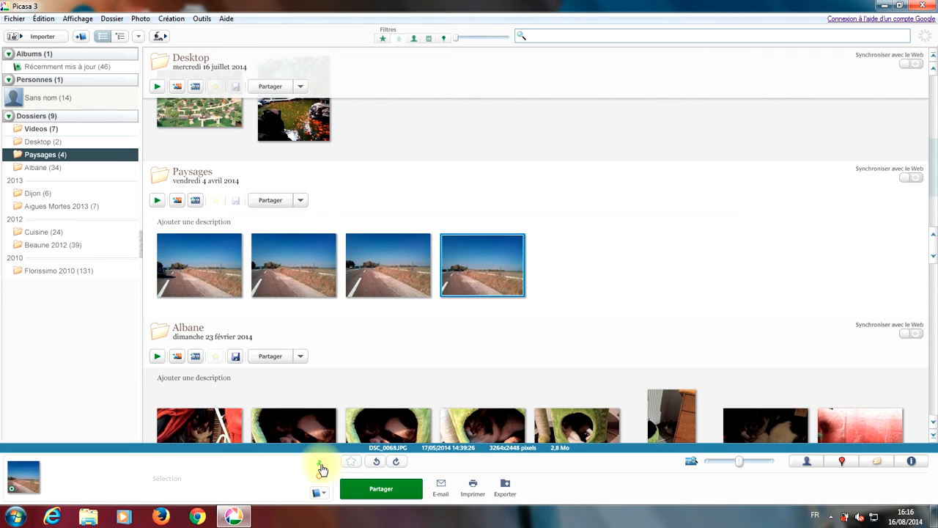
scroll(391, 393, "down", 15)
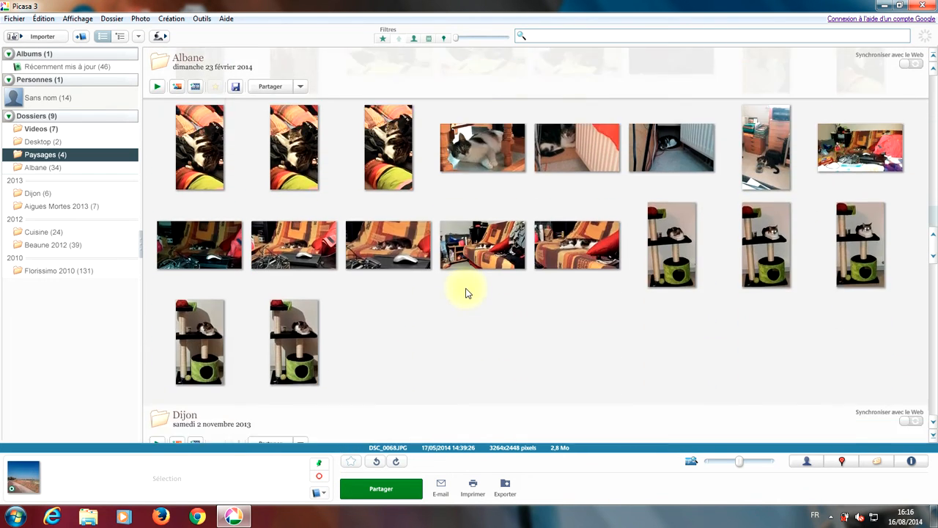
scroll(466, 293, "down", 5)
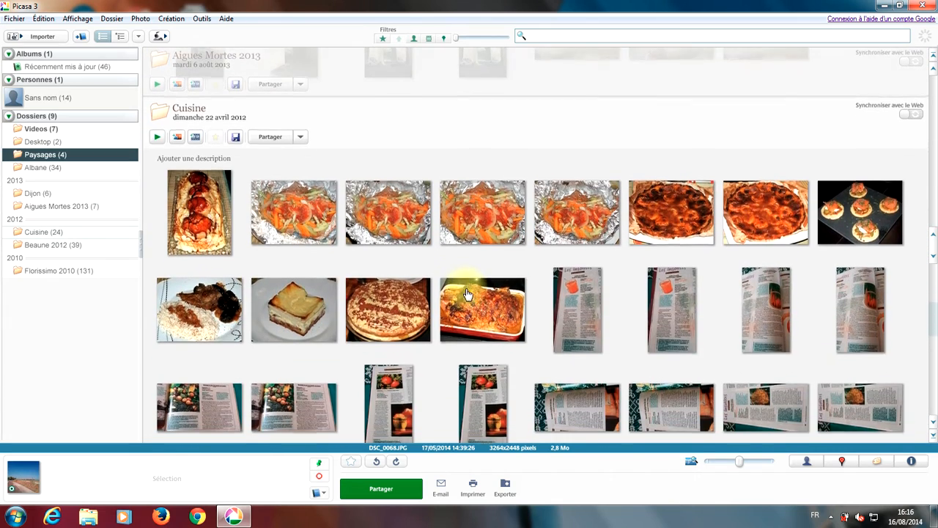
left_click(872, 204)
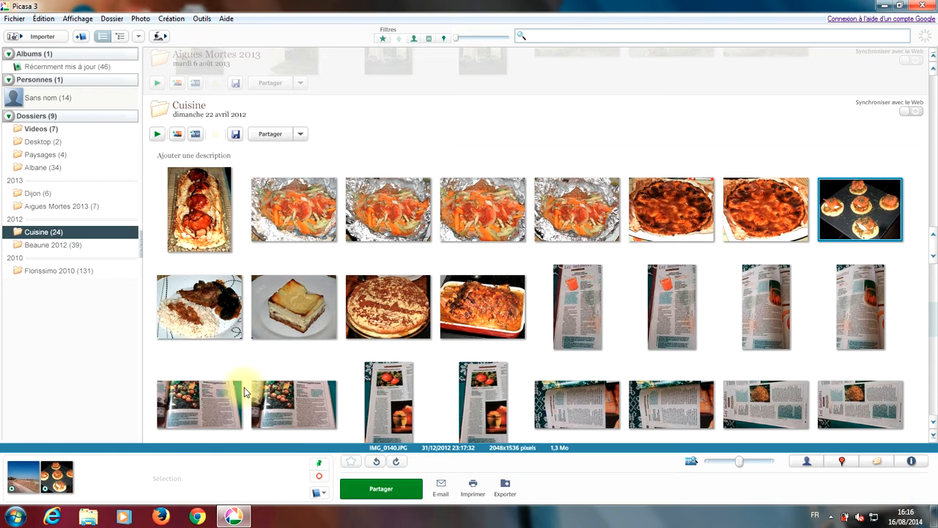
Create a photo montage from the two selected pictures and set its layout to Exposition multiple
left_click(171, 18)
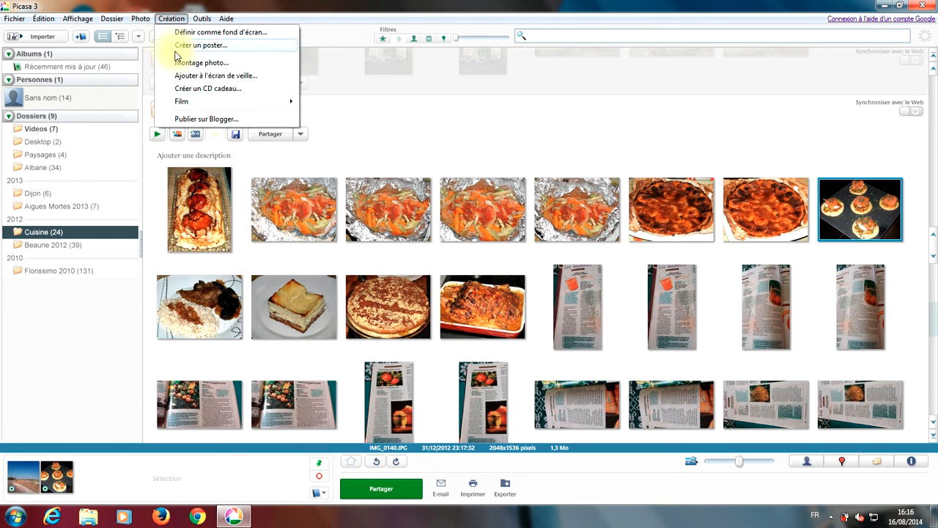
left_click(178, 63)
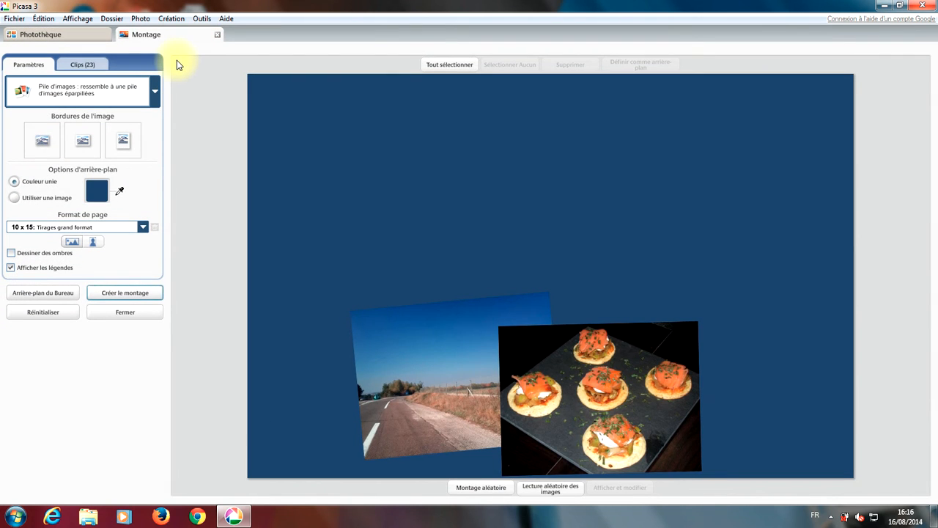
left_click(111, 98)
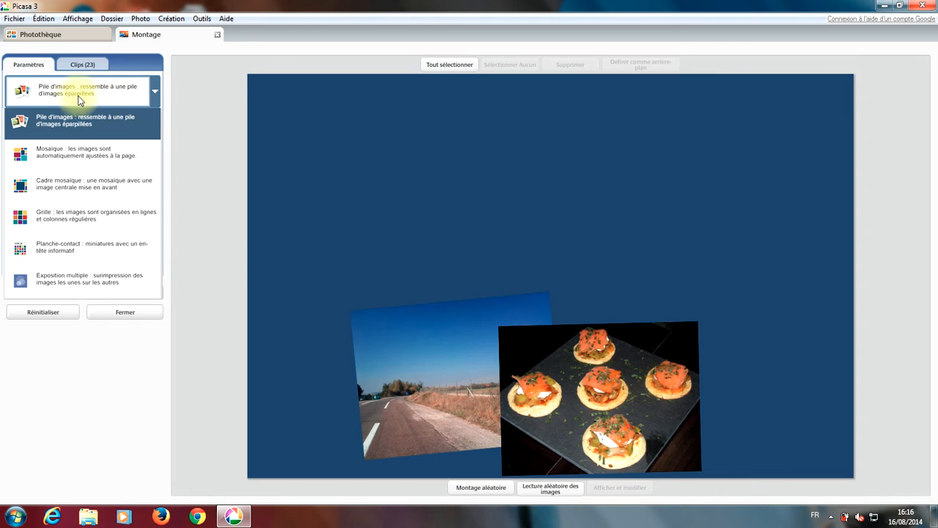
left_click(99, 277)
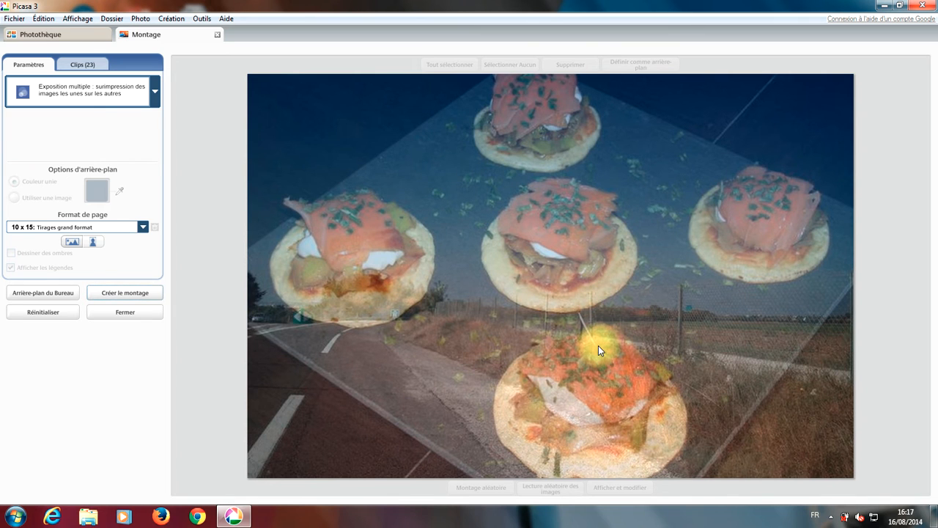
Go from the montage's clips to the photo library for more pictures, and select and hold the fifth photo of the Dijon folder
left_click(84, 65)
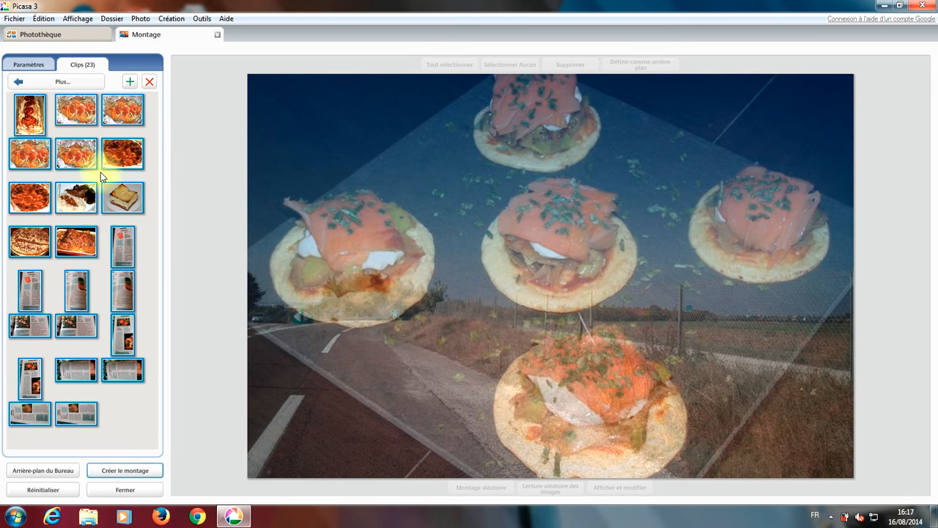
left_click(46, 85)
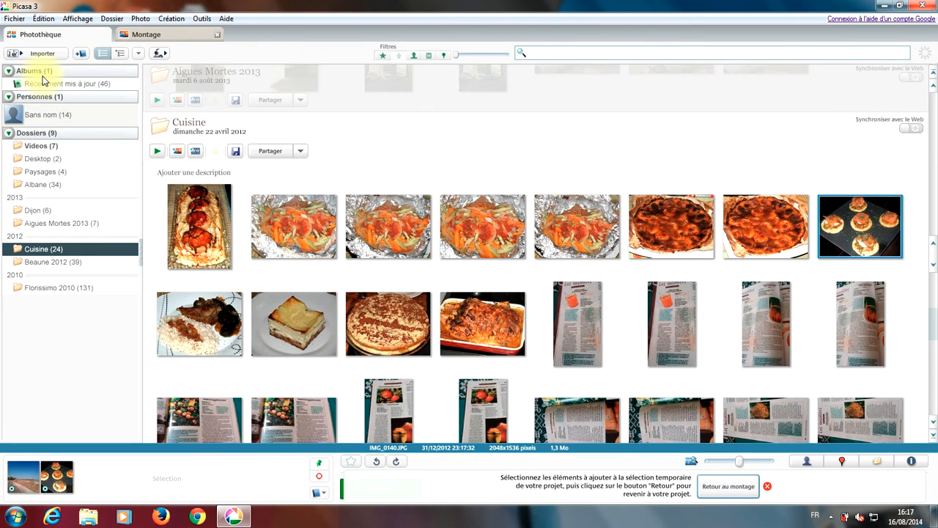
left_click(42, 211)
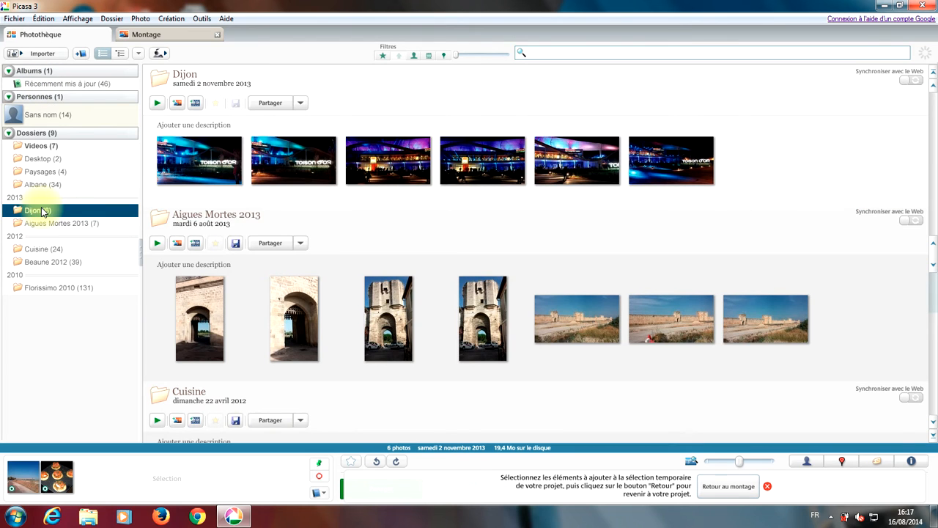
left_click(569, 164)
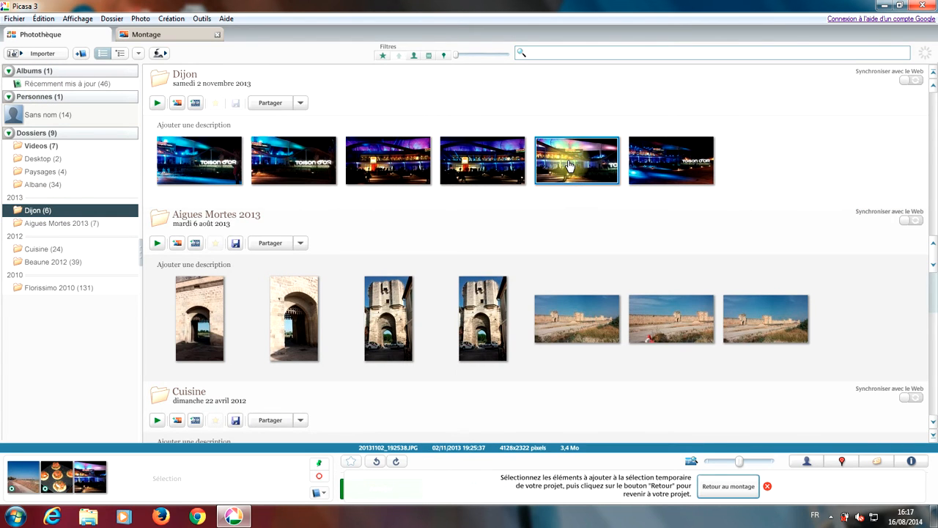
left_click(320, 464)
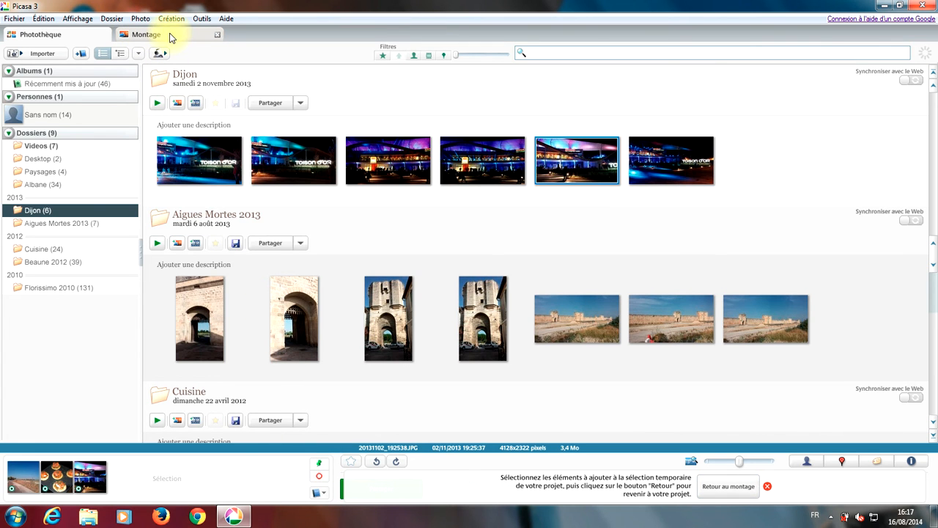
Return to the montage and add the held Dijon building picture from the clips to the composition
left_click(147, 35)
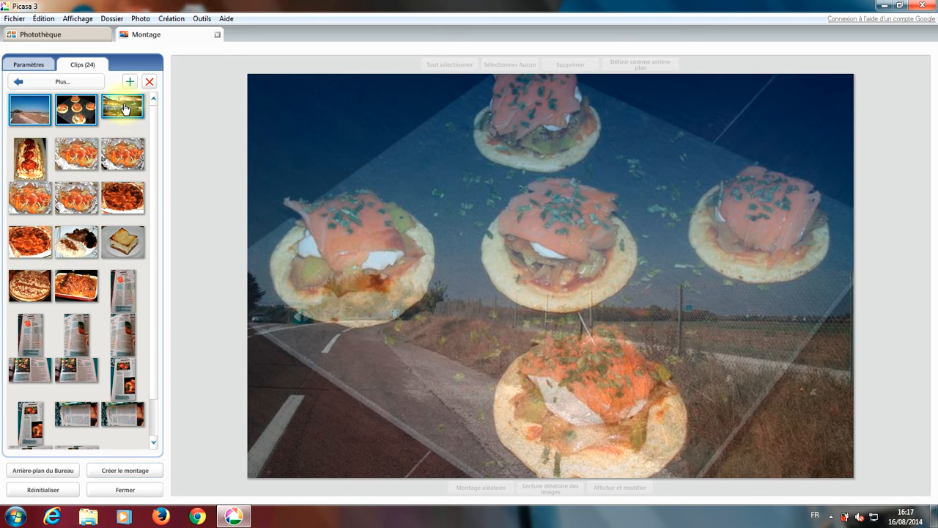
left_click(129, 129)
left_click_drag(129, 112, 478, 225)
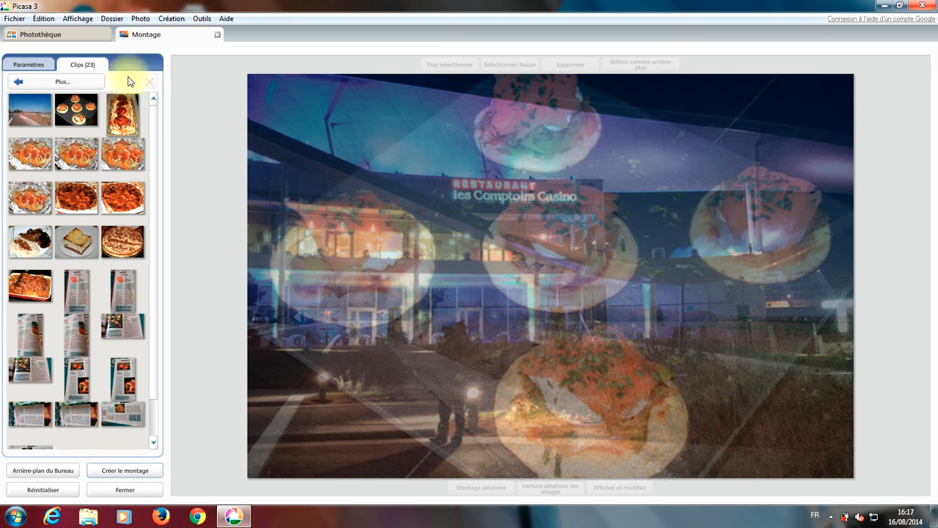
Set the three-picture montage's layout to Mosaïque in the montage settings
left_click(16, 66)
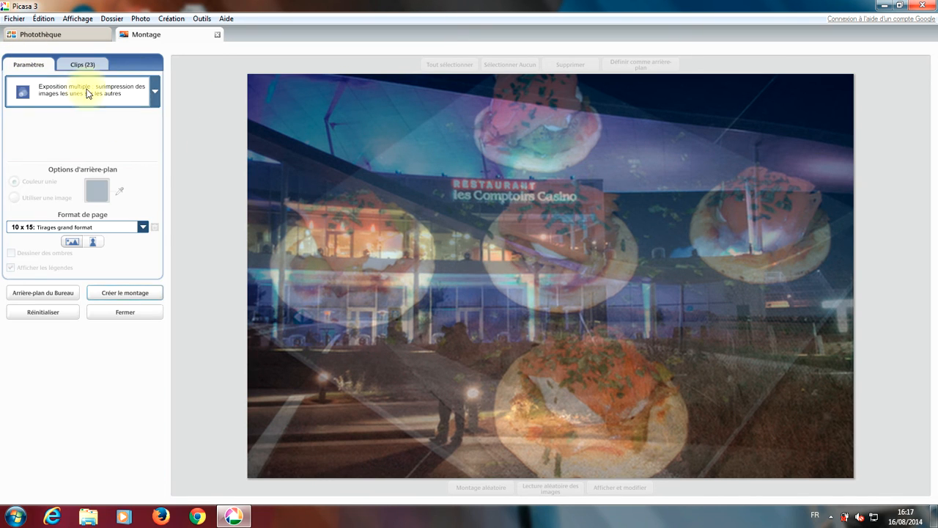
left_click(110, 92)
left_click(103, 149)
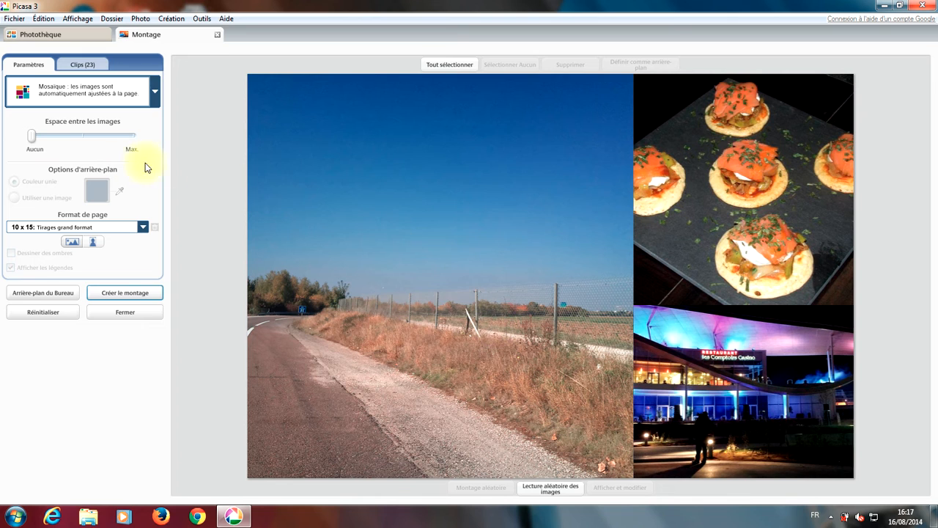
left_click(107, 88)
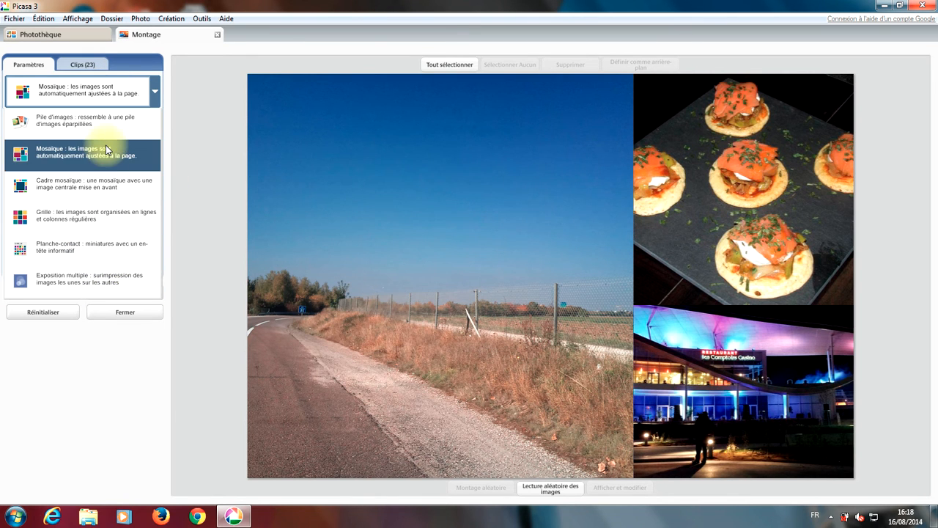
left_click(175, 111)
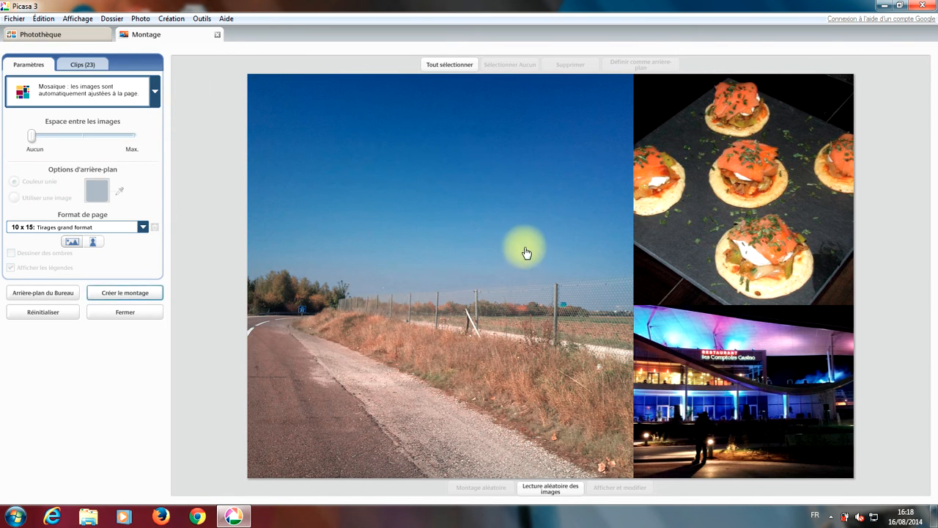
Create the mosaic montage, and reopen it for editing from the Montages album in the photo library
left_click(125, 297)
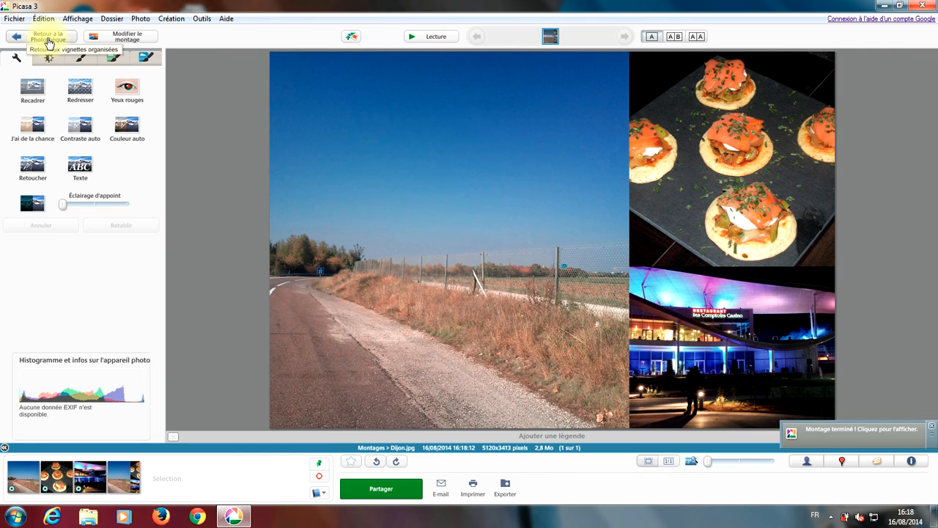
left_click(48, 38)
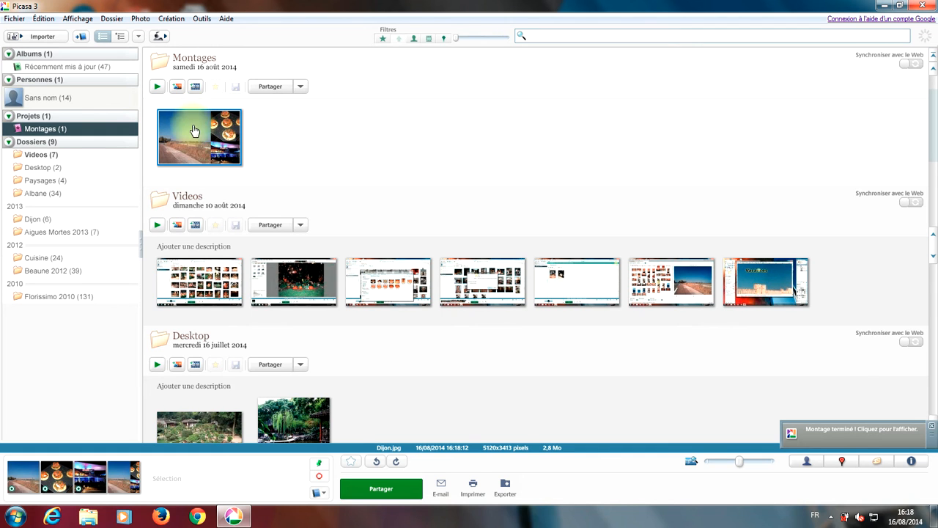
double_click(208, 143)
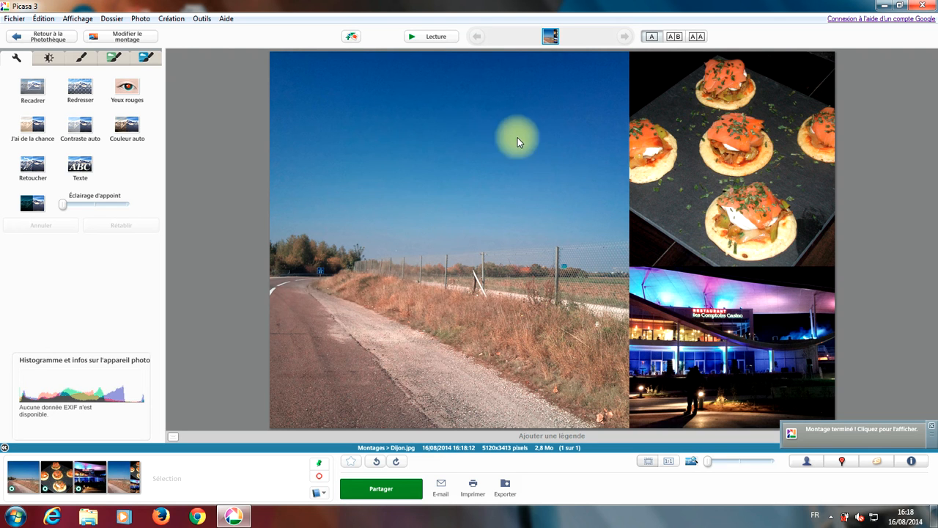
left_click(147, 46)
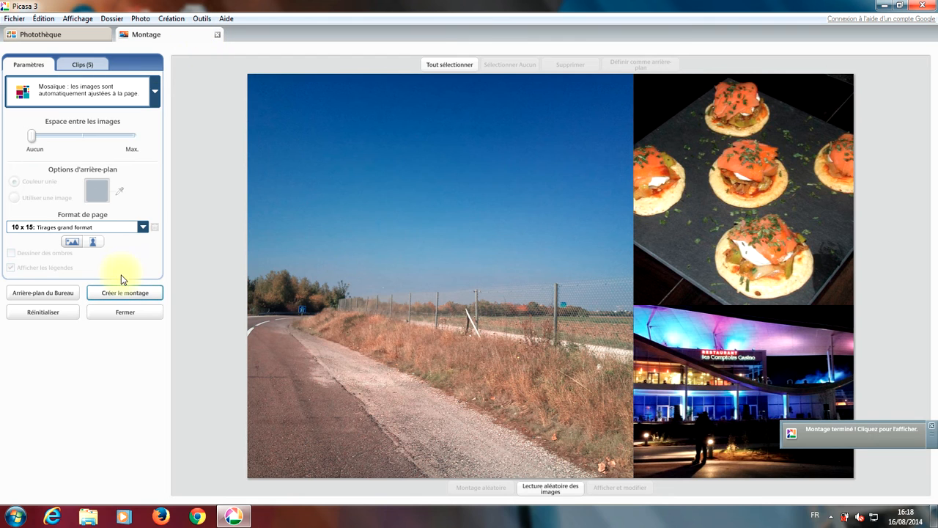
Widen the space between the images to about a quarter of the maximum and set the plain background colour to dark brown
left_click(39, 137)
left_click_drag(39, 137, 56, 137)
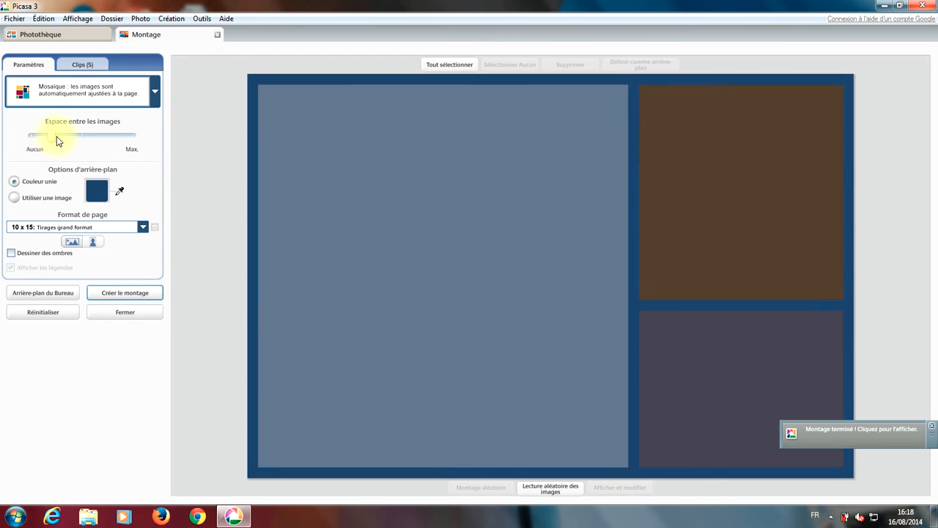
left_click(96, 190)
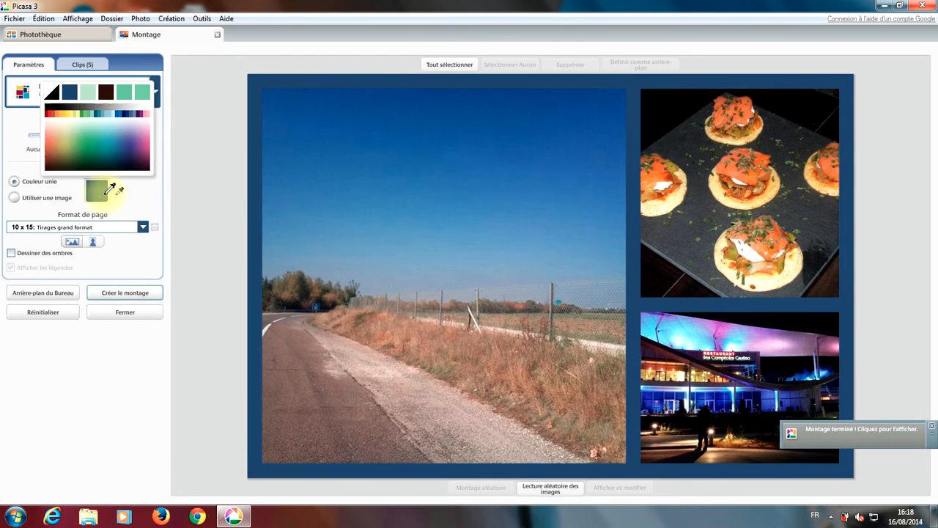
left_click(51, 167)
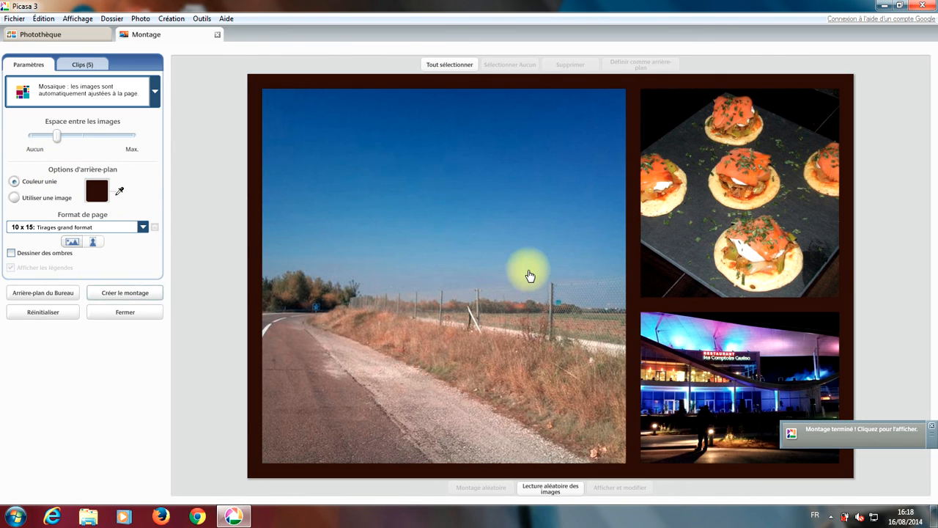
Save the modified montage as a new one instead of replacing the existing one, and return to the photo library
left_click(121, 296)
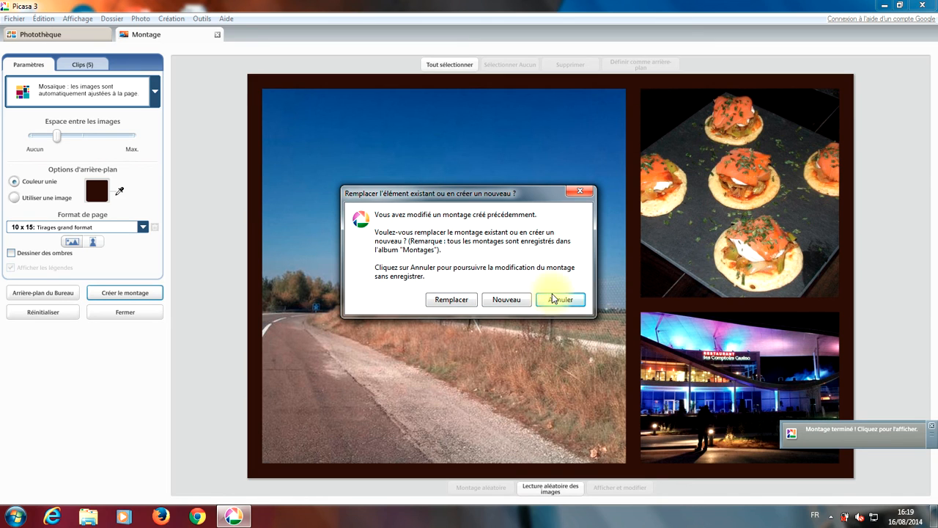
left_click(505, 302)
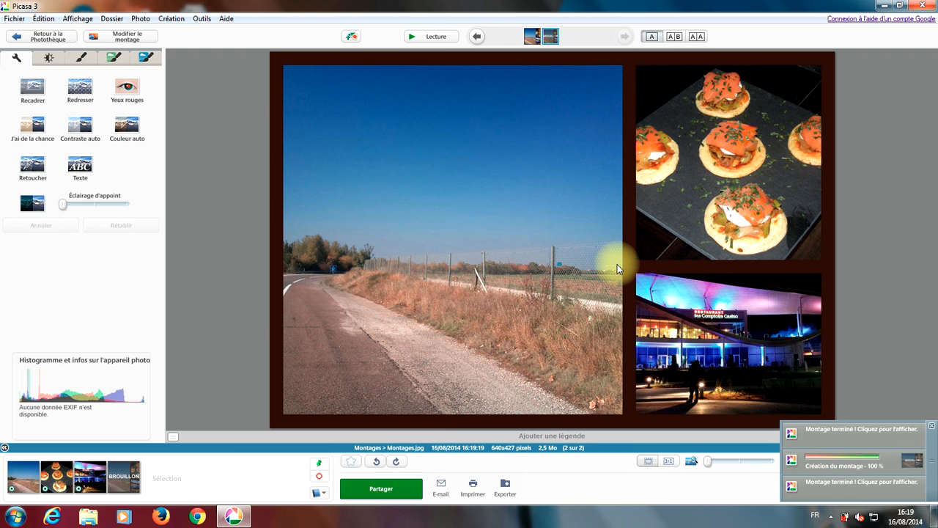
left_click(58, 42)
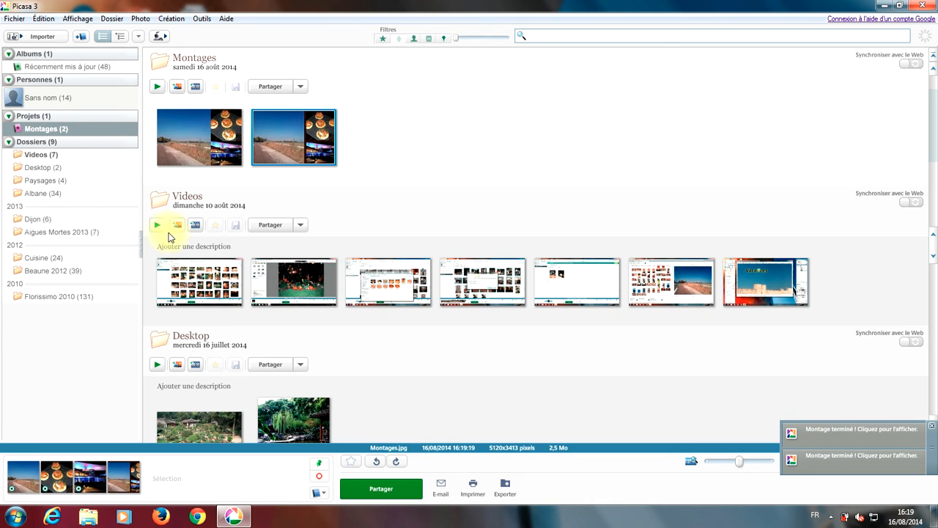
Switch to Windows Explorer and open the Picasa > Montages folder in the Images library
left_click(87, 517)
double_click(576, 203)
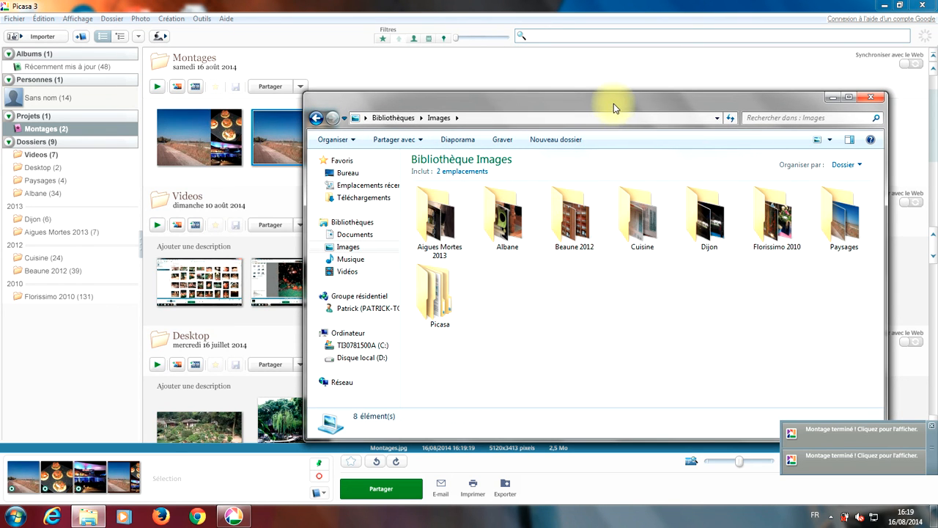
left_click_drag(614, 103, 491, 80)
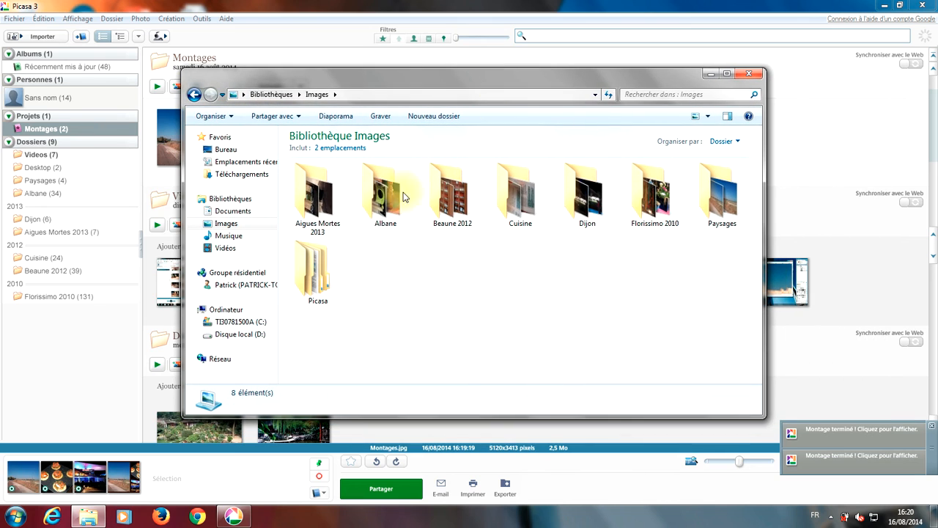
double_click(334, 301)
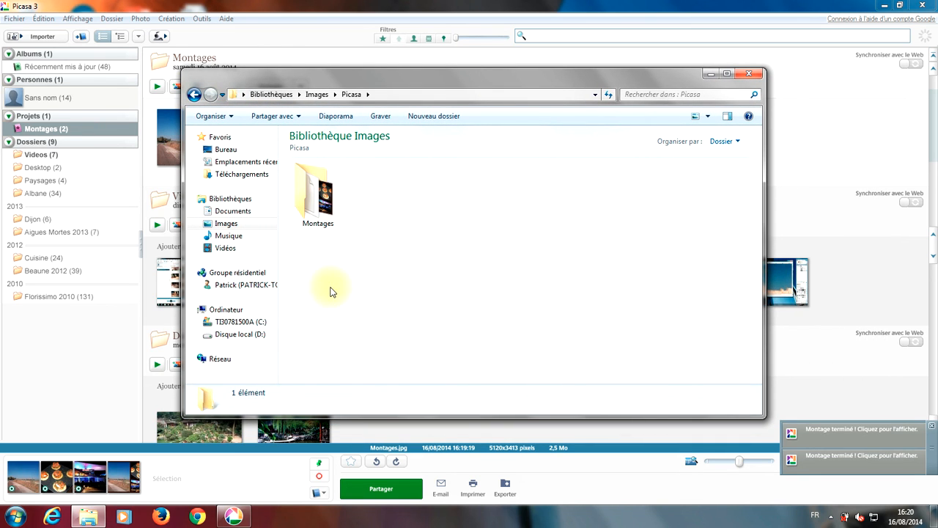
double_click(318, 218)
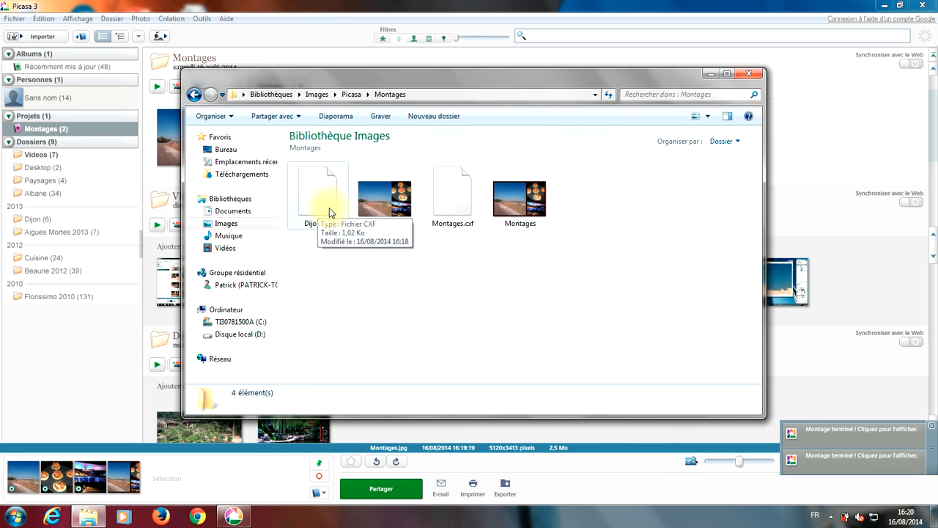
View the Dijon montage image in the Windows photo viewer, and close the viewer and the Explorer window
double_click(392, 203)
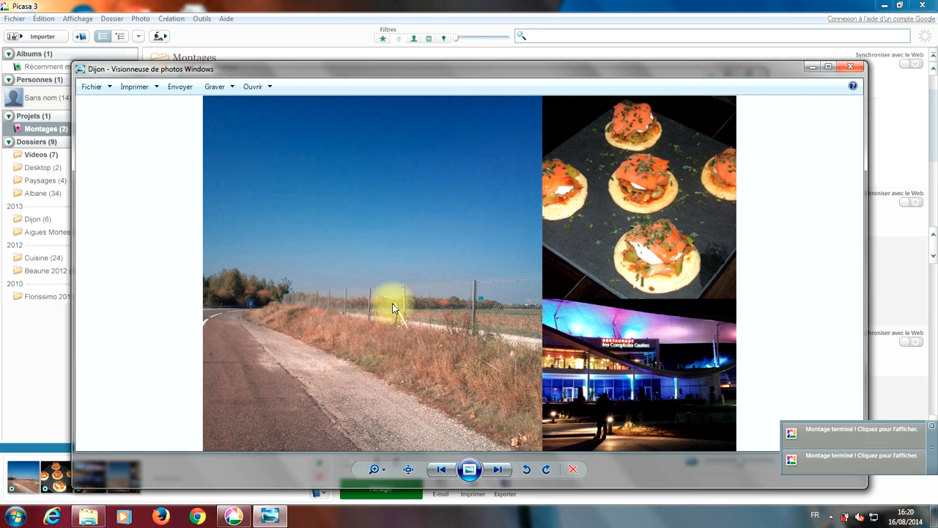
left_click(847, 68)
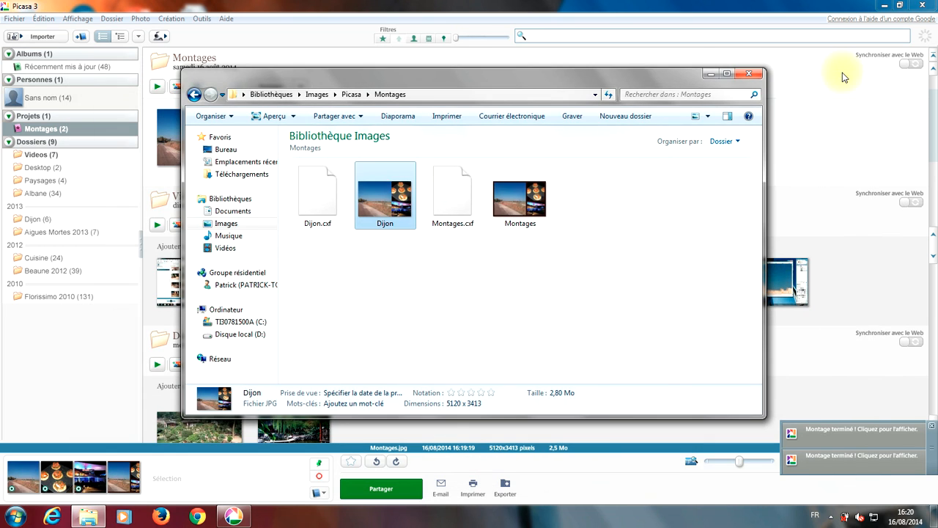
left_click(748, 73)
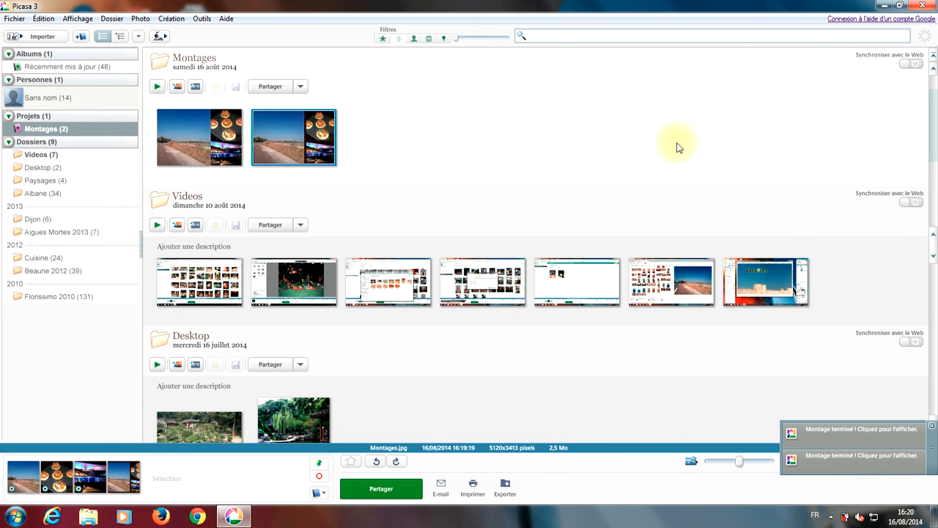